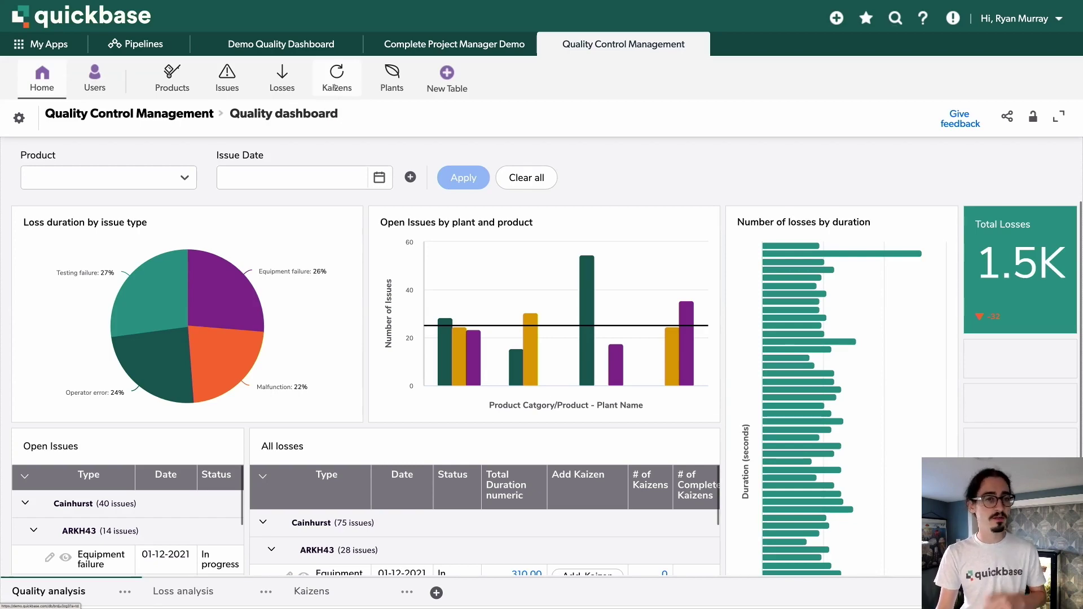
# Step: Create a new Chart report in the Kaizens table
pyautogui.click(335, 88)
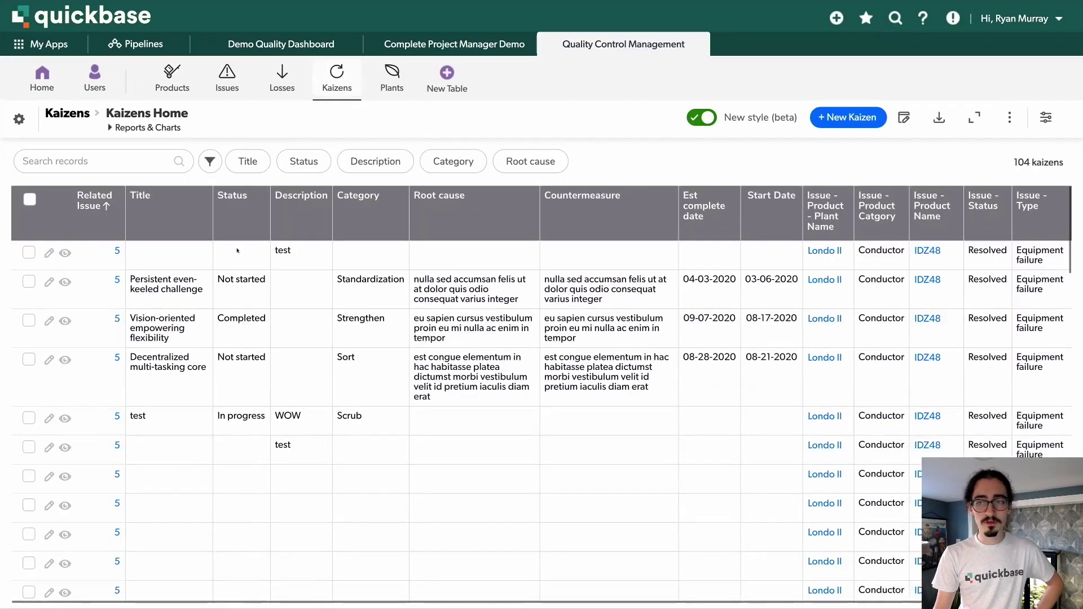
pyautogui.click(130, 128)
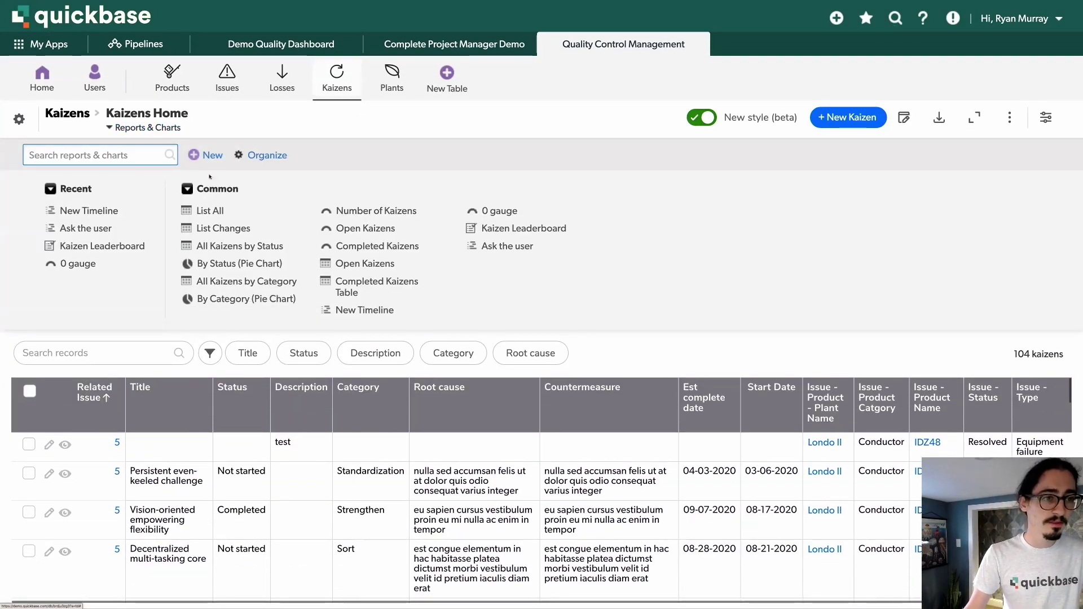
pyautogui.click(191, 155)
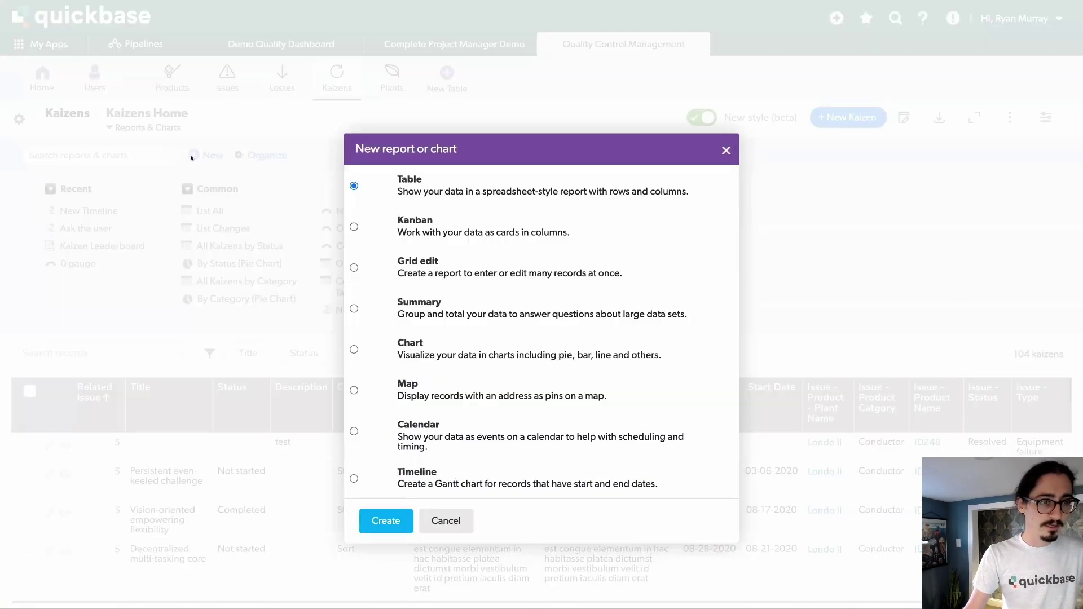
pyautogui.click(385, 352)
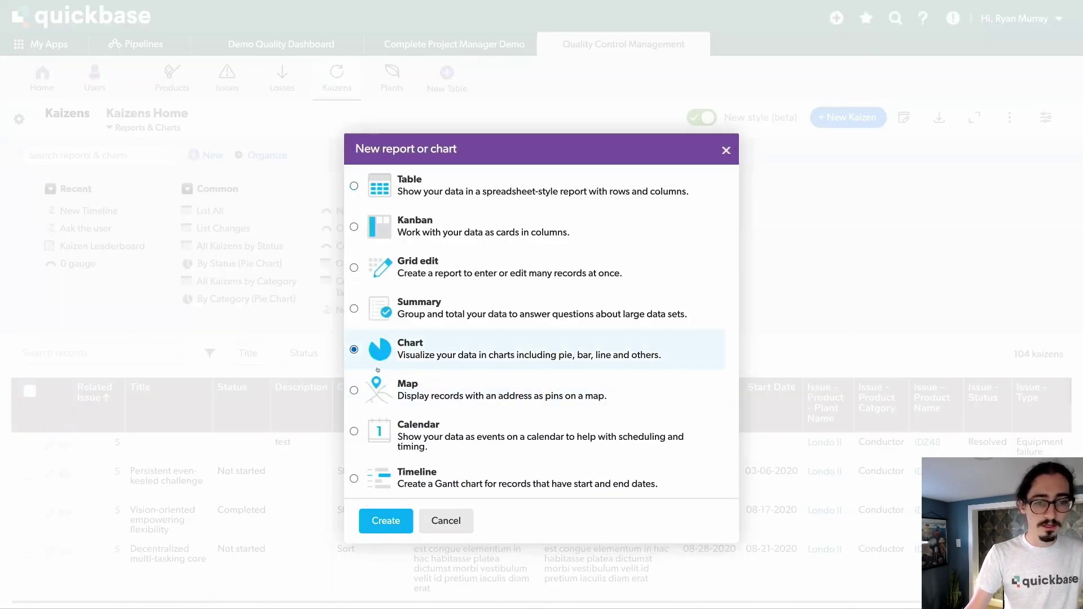
pyautogui.click(388, 529)
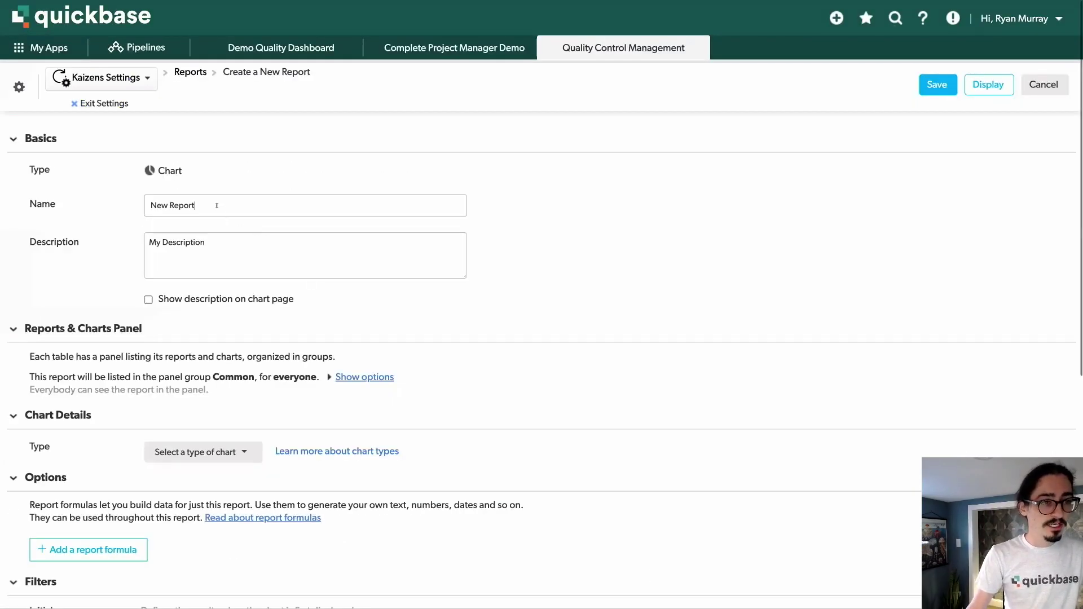
# Step: Replace the default 'New Report' name with 'Number of Kaizens Created'
pyautogui.tripleClick(217, 205)
pyautogui.write('Nu')
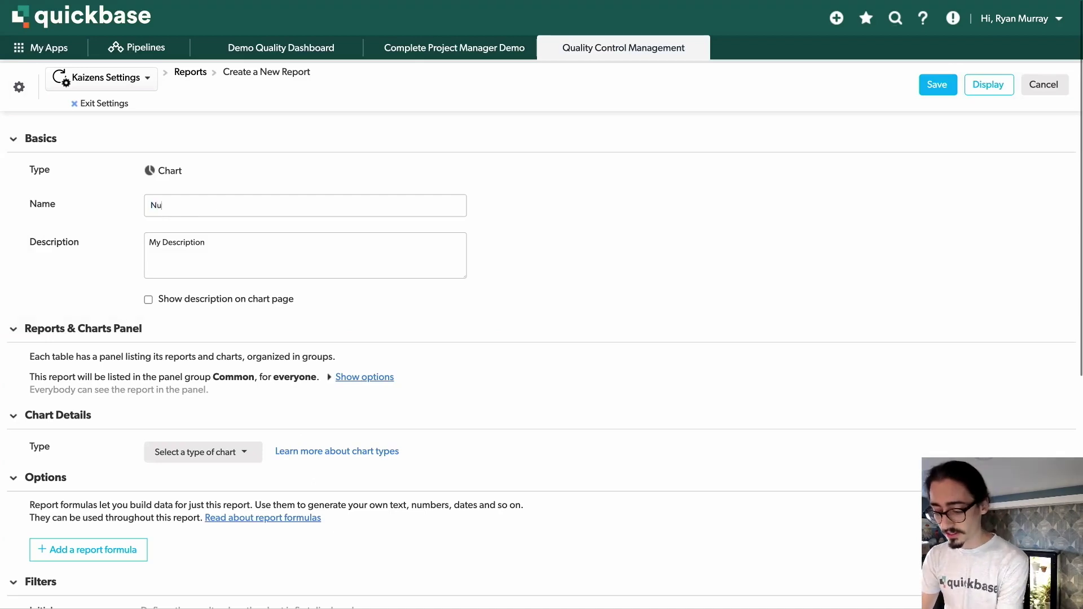
pyautogui.write('mber of Kaize')
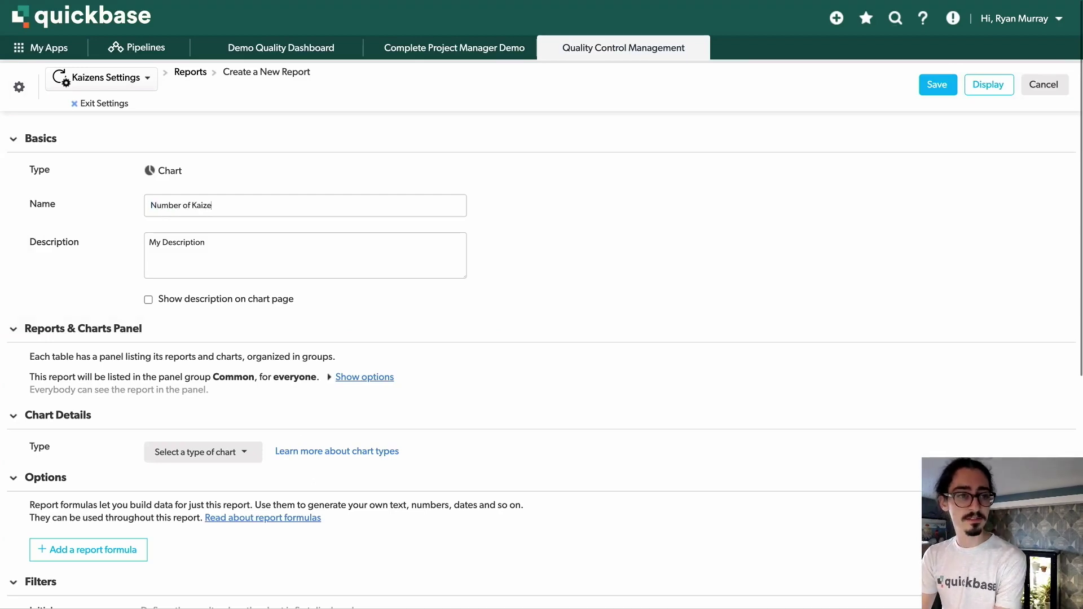
pyautogui.write('ns')
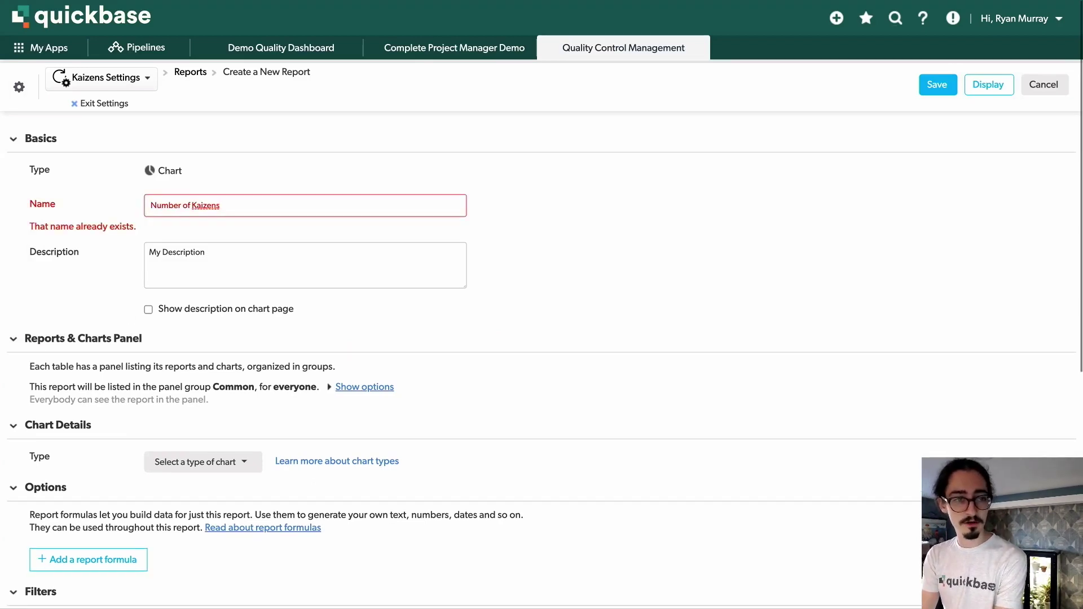
pyautogui.write('C')
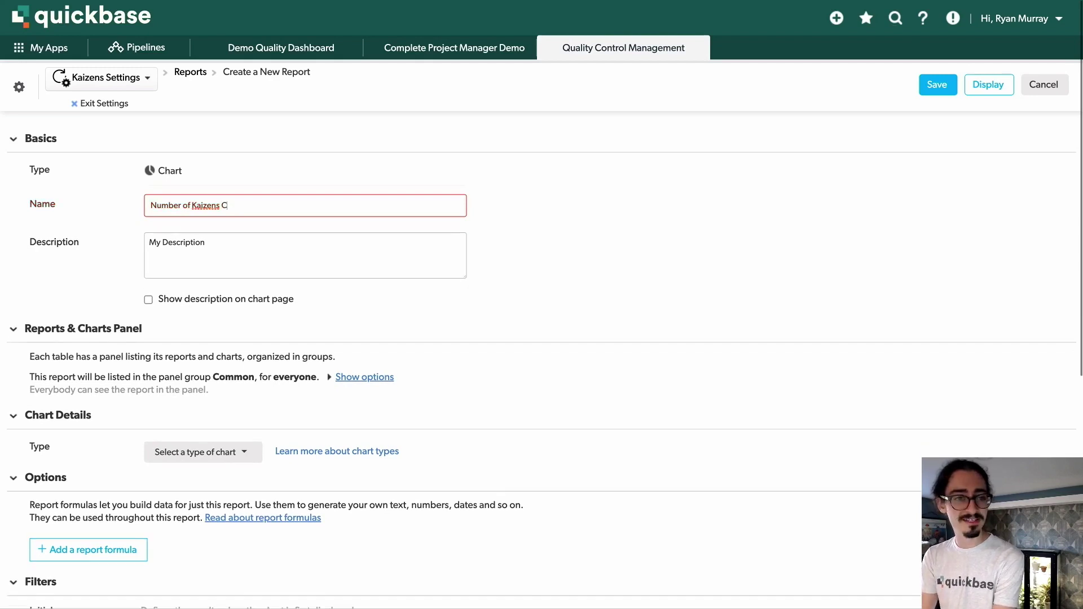
pyautogui.write('reated')
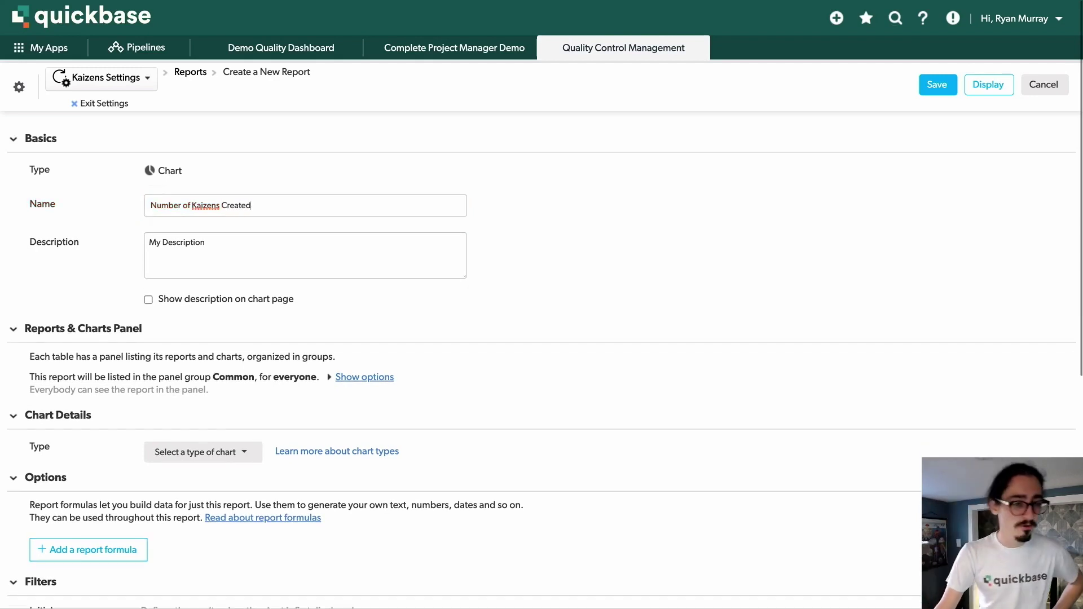
pyautogui.scroll(-2, 117, 318)
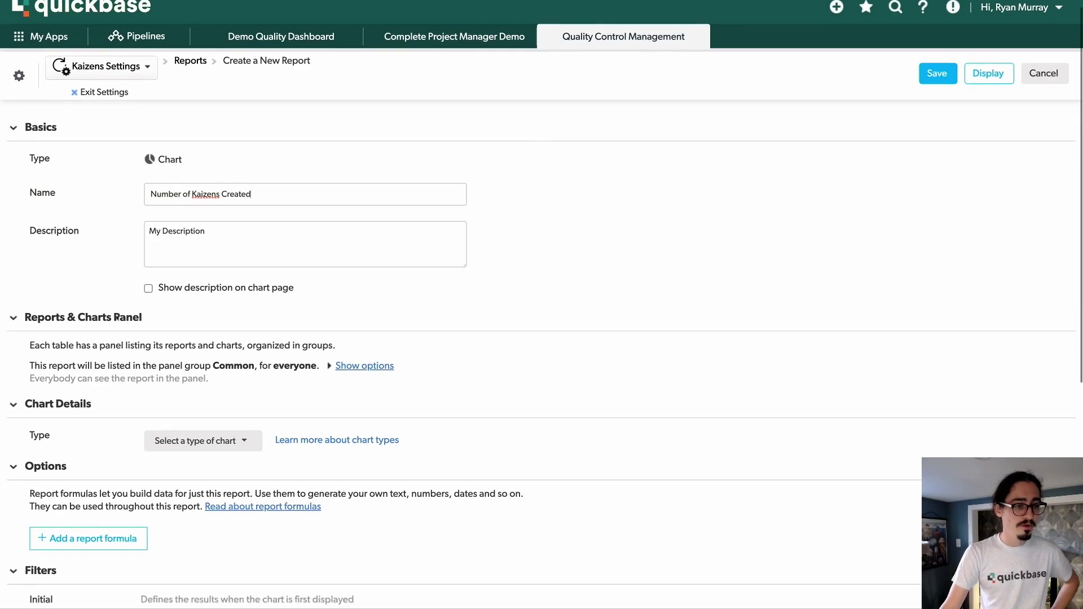
pyautogui.scroll(-2, 117, 318)
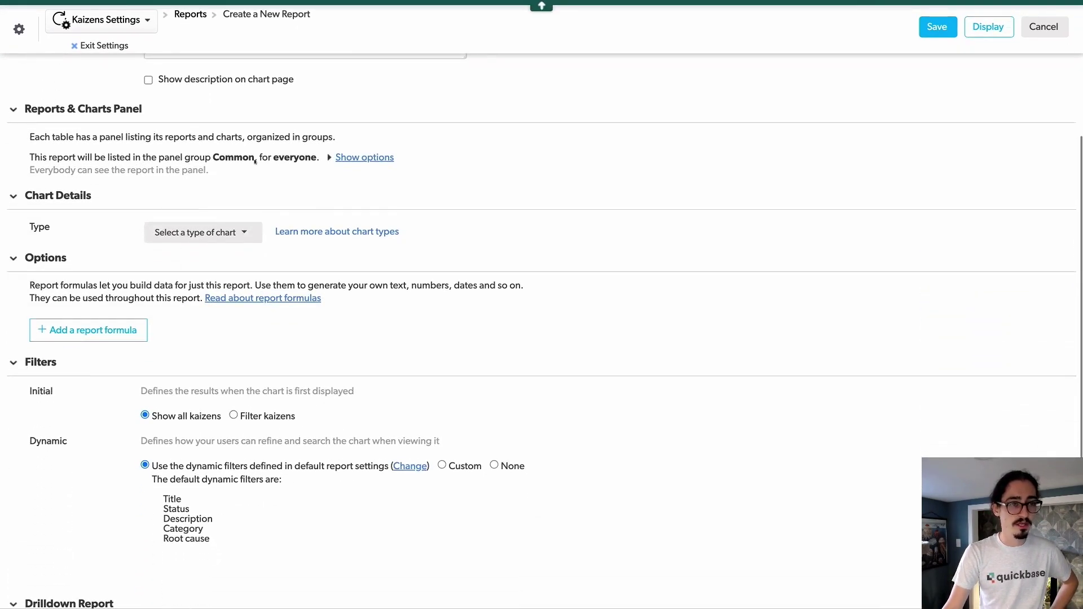
pyautogui.click(188, 231)
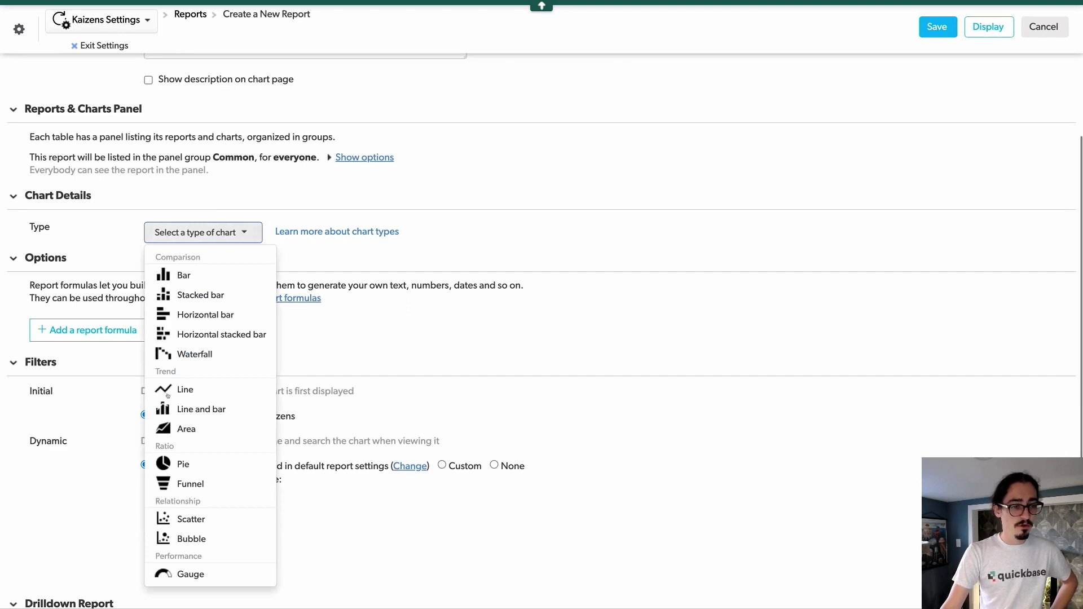
# Step: Set the chart type to Gauge
pyautogui.click(169, 571)
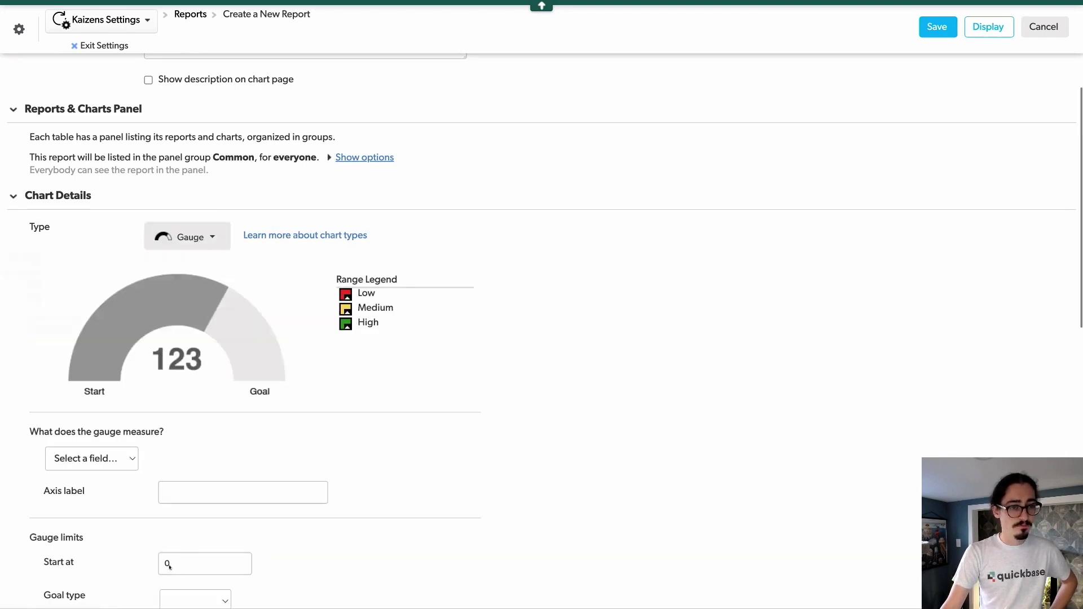
pyautogui.scroll(-2, 79, 281)
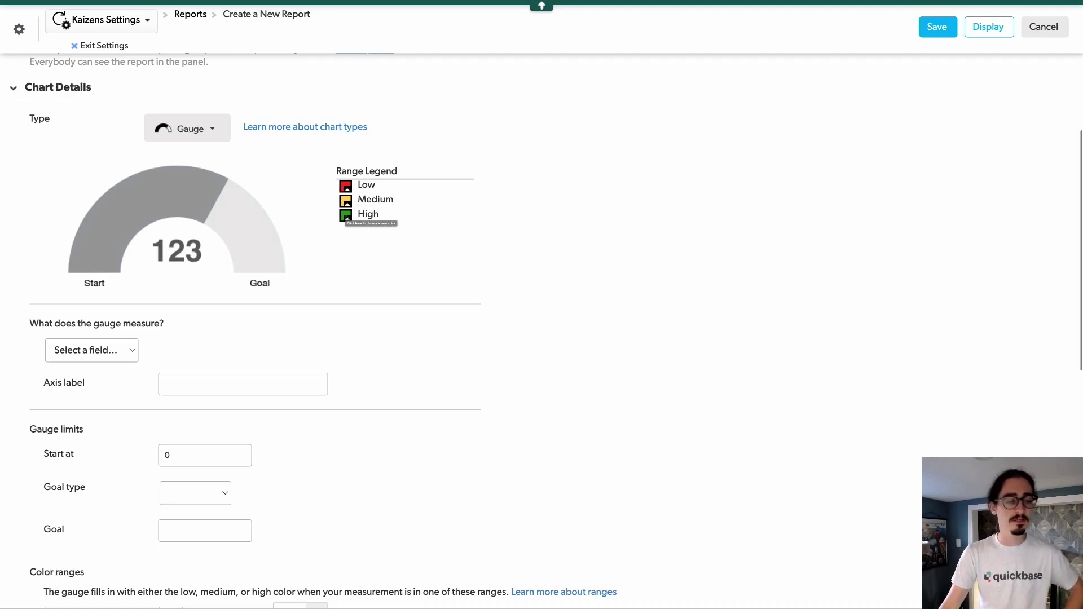
# Step: Have the gauge measure # of Kaizens with a goal of 500
pyautogui.click(126, 351)
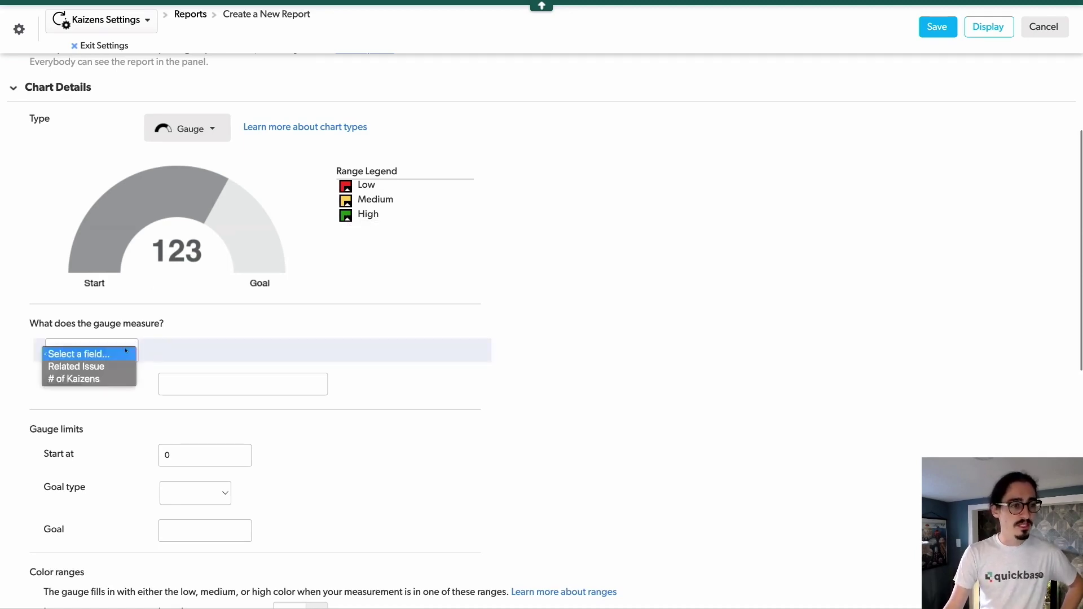
pyautogui.click(111, 379)
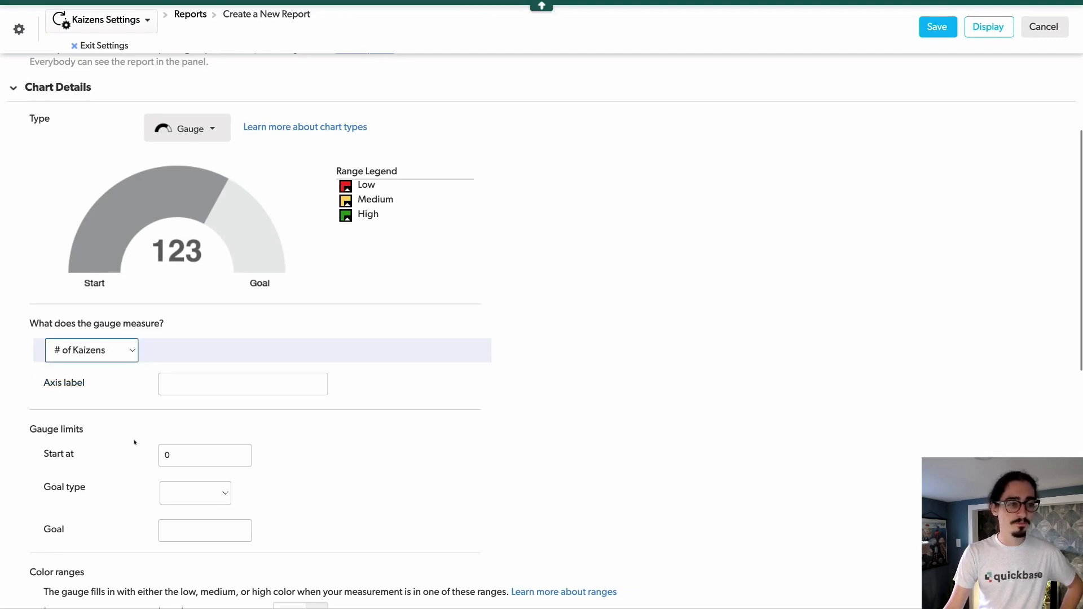
pyautogui.scroll(-2, 141, 445)
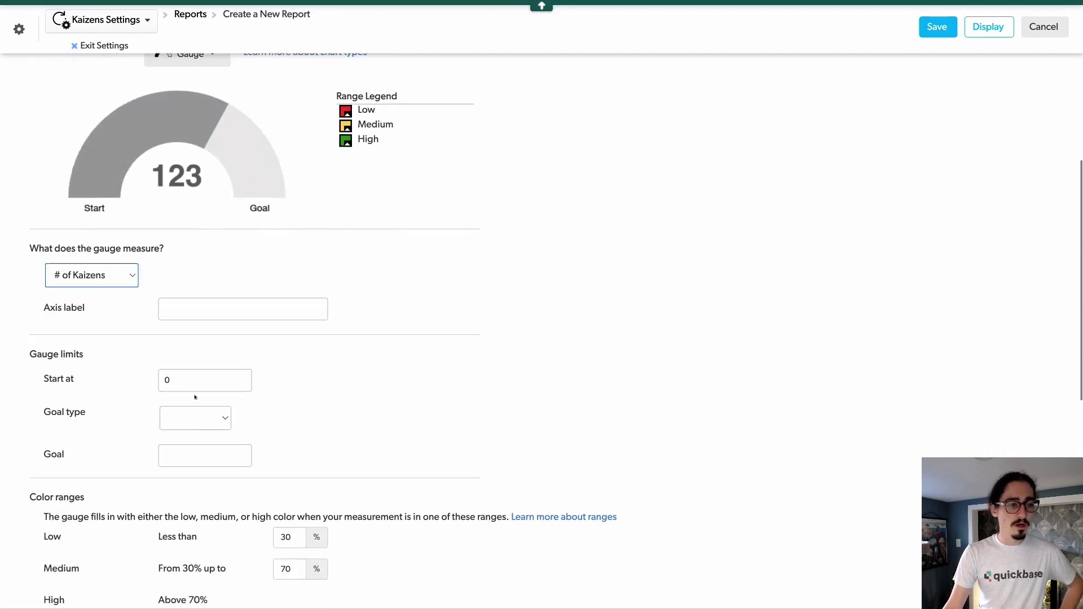
pyautogui.click(186, 458)
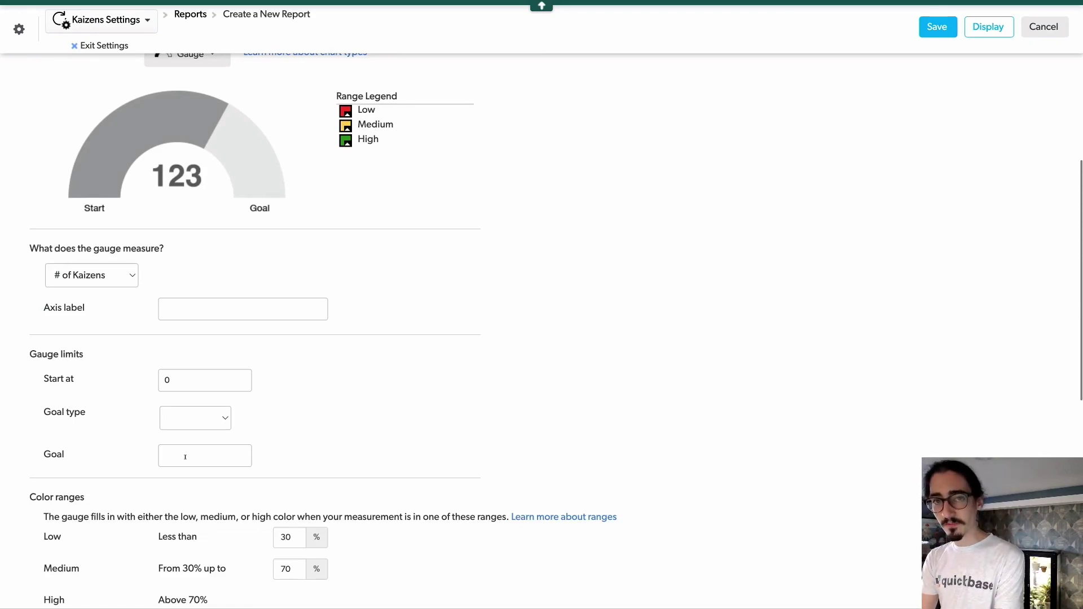
pyautogui.write('500')
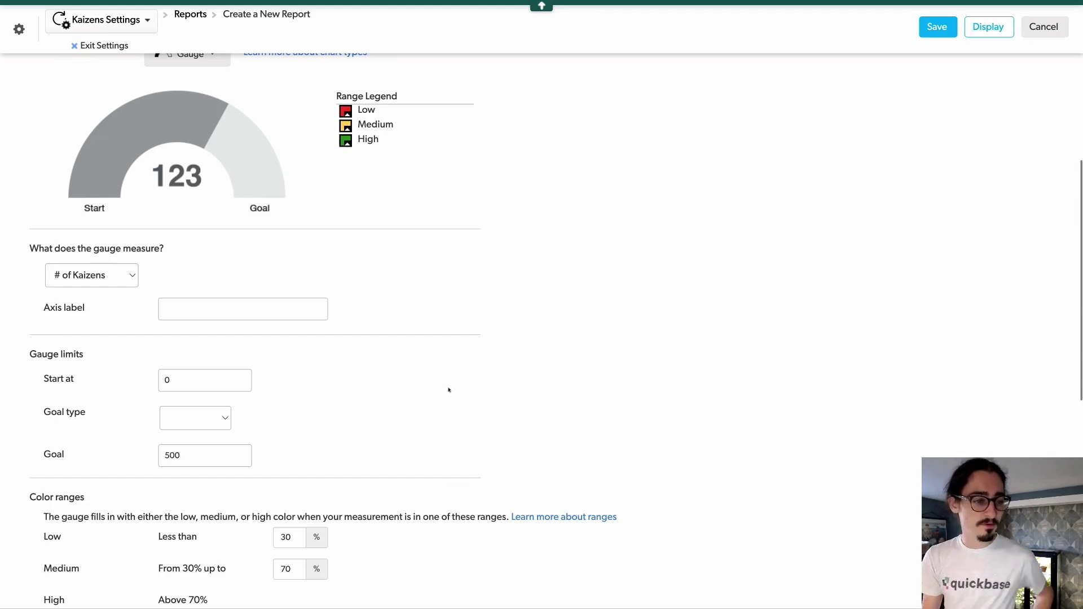
# Step: Review the gauge's colour ranges, which stay split at 30% and 70%
pyautogui.scroll(-1, 449, 390)
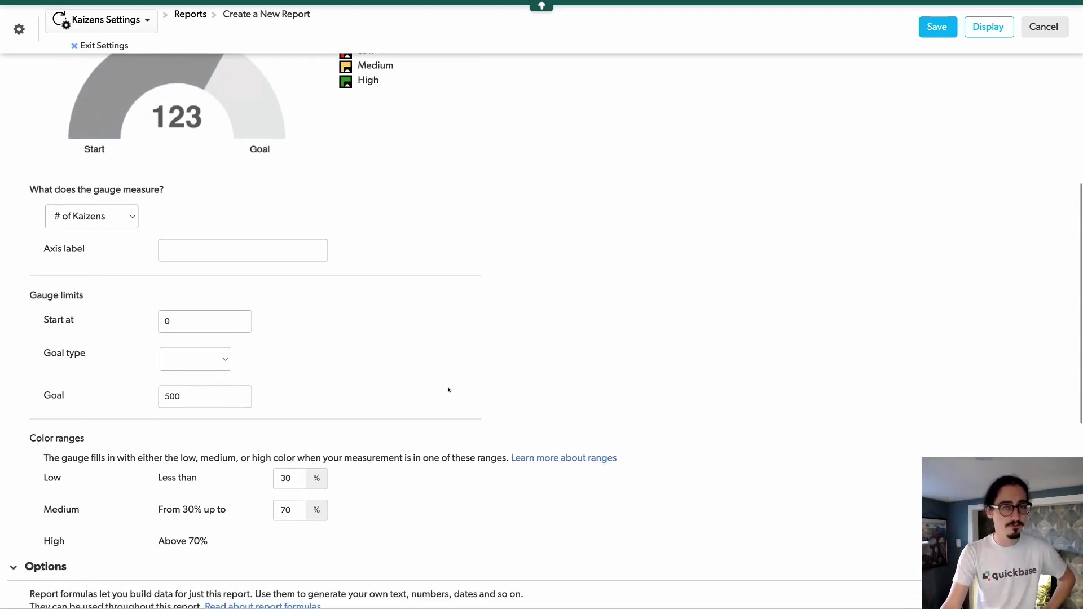
pyautogui.scroll(-2, 449, 390)
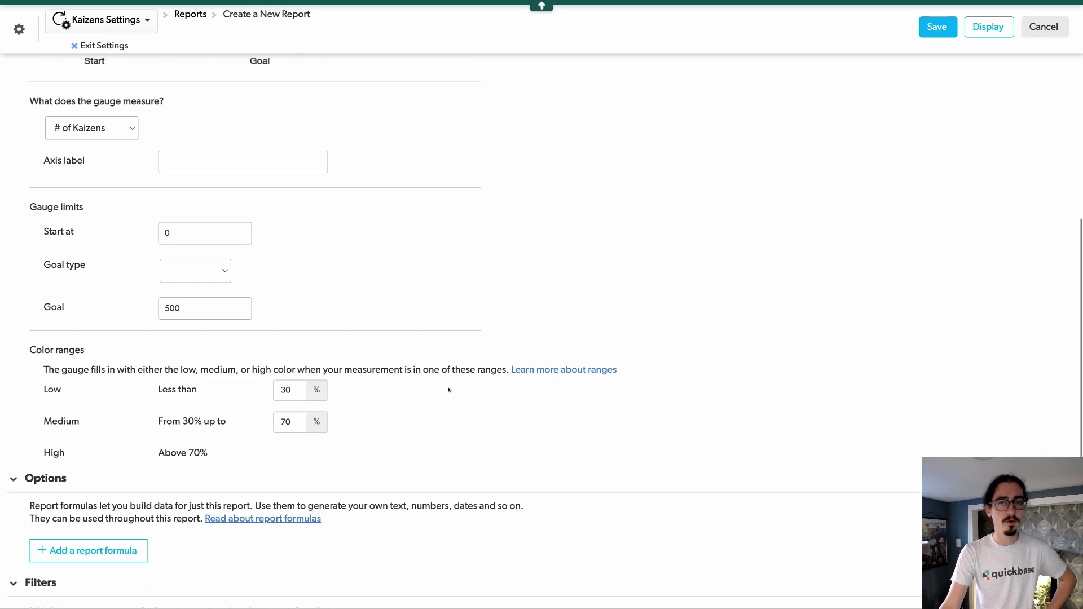
pyautogui.click(298, 391)
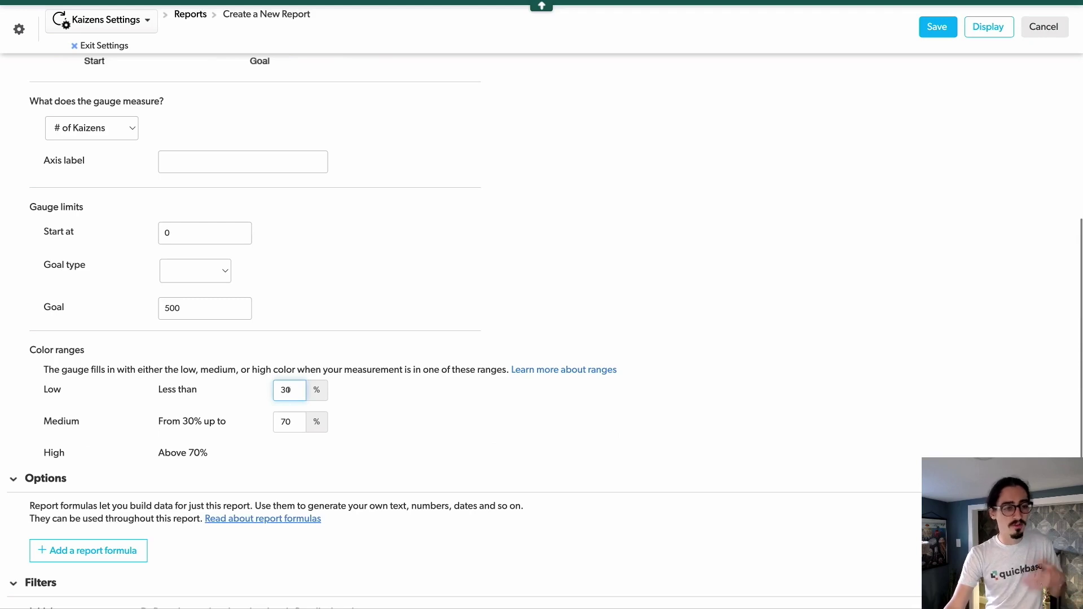
pyautogui.scroll(2, 288, 390)
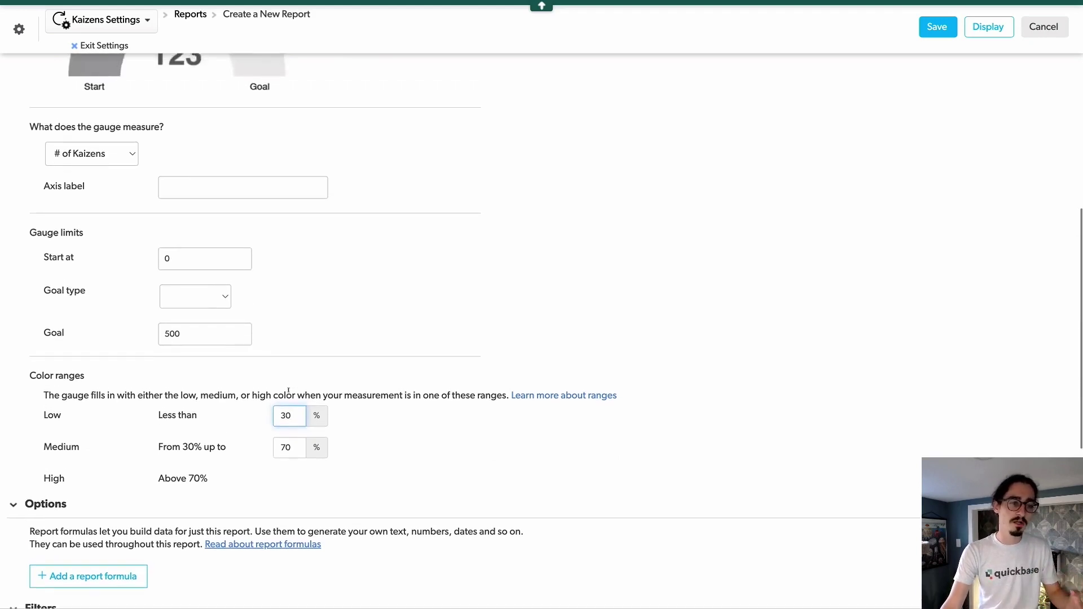
pyautogui.scroll(3, 288, 390)
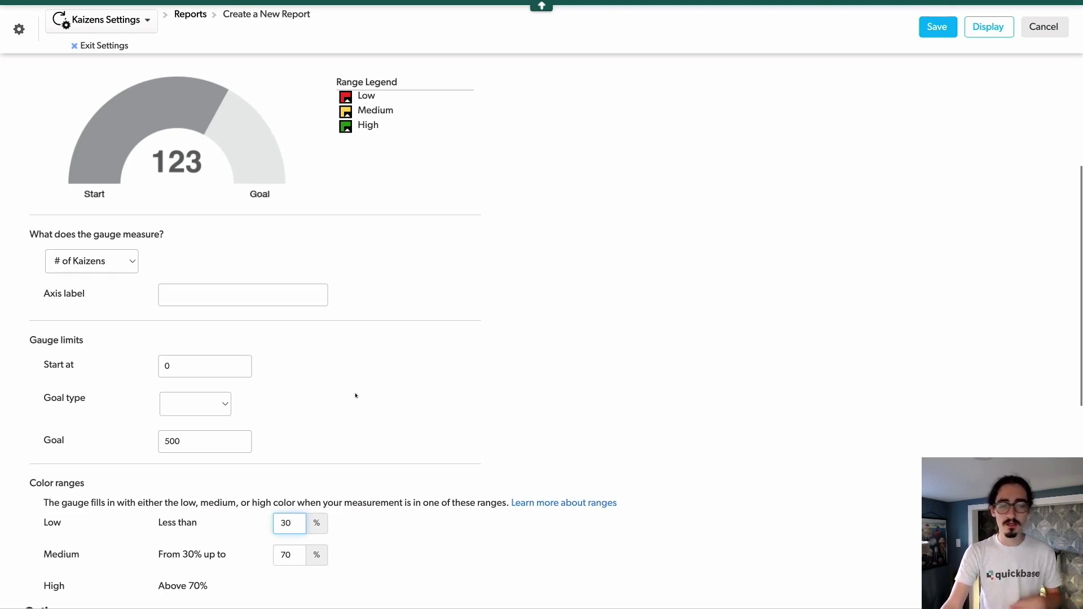
pyautogui.scroll(-1, 371, 397)
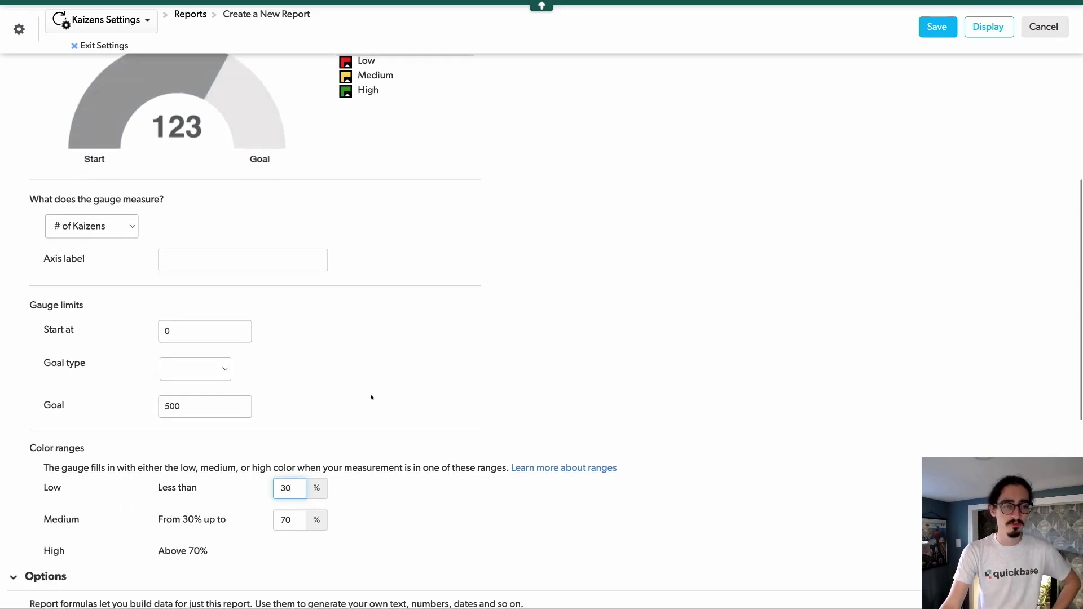
pyautogui.scroll(8, 371, 397)
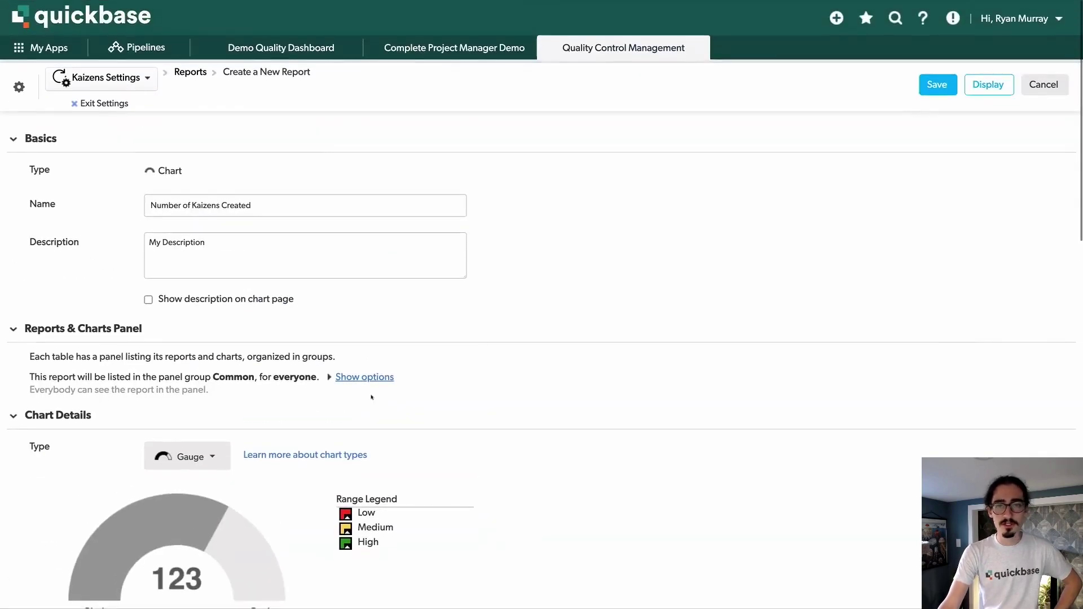
# Step: Save the gauge chart report and return to the Quality Control Management dashboard
pyautogui.click(930, 90)
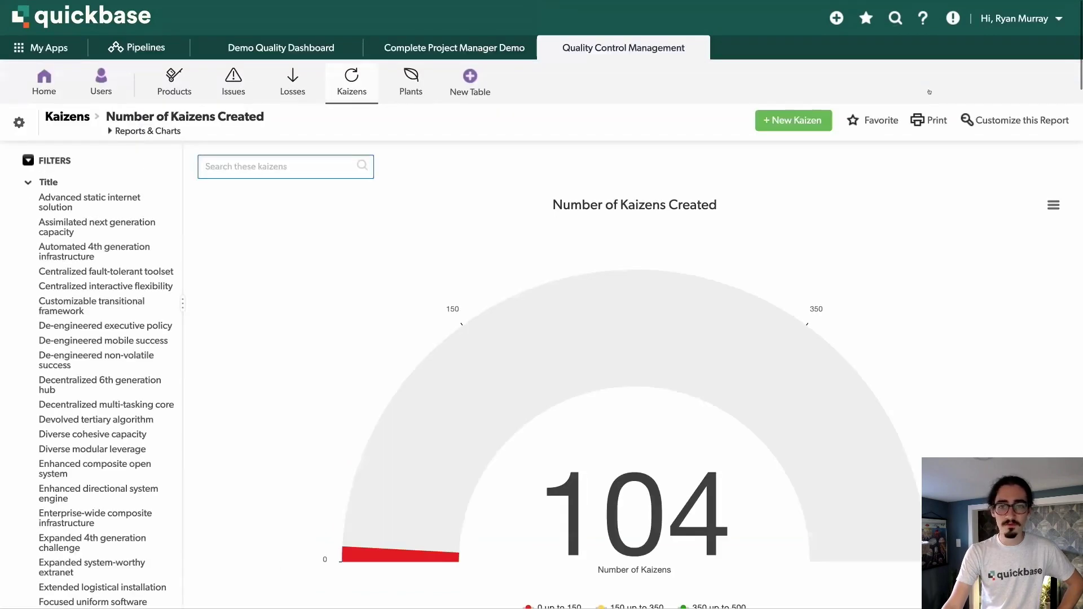
pyautogui.moveTo(427, 442)
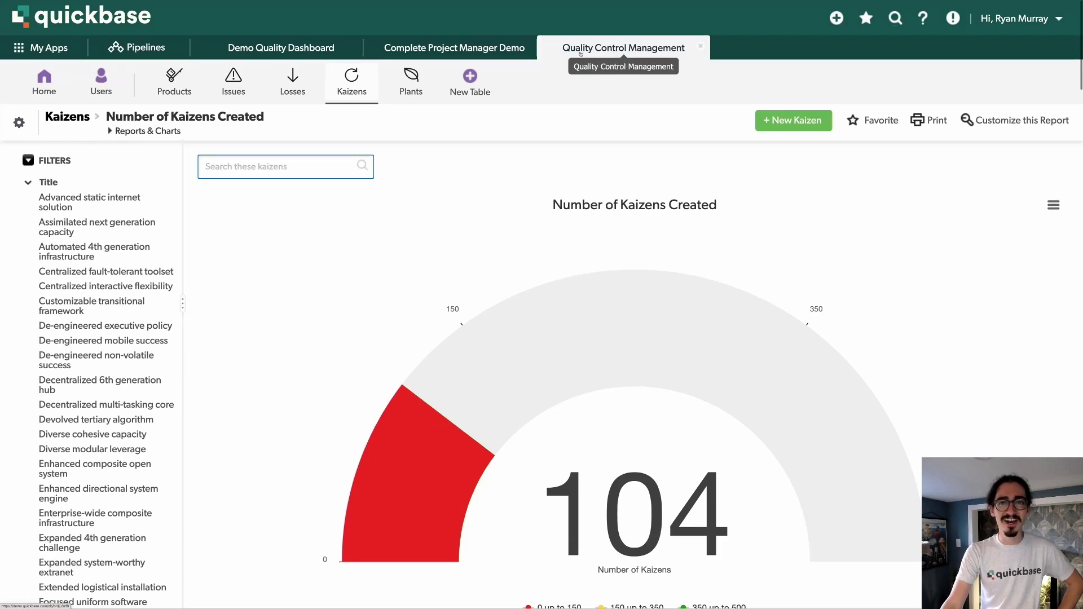
pyautogui.click(581, 54)
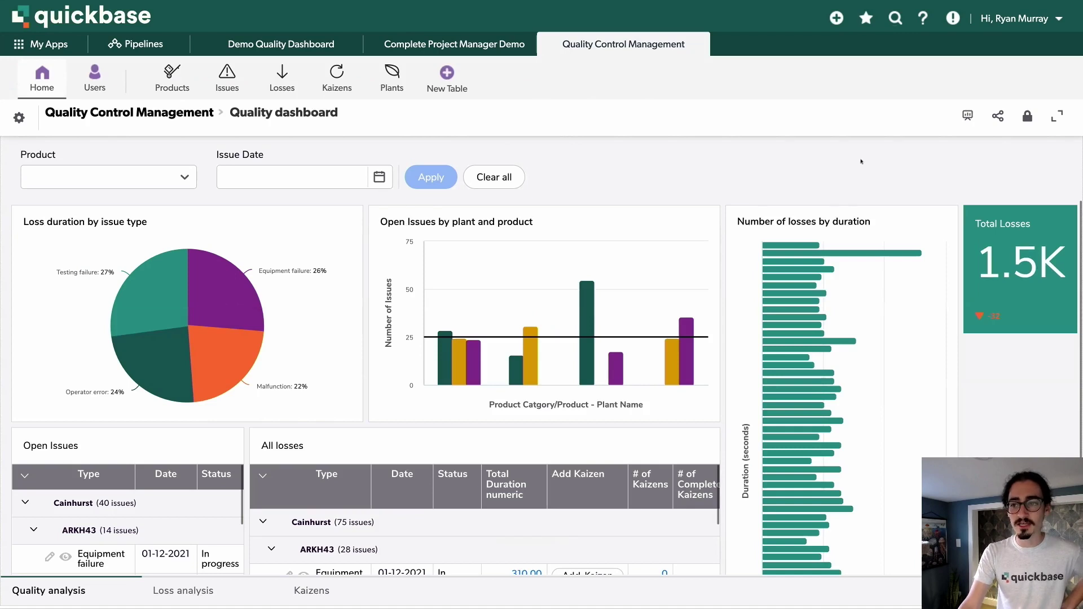
# Step: Unlock the Quality dashboard and open the Total Losses tile's KPI widget configuration
pyautogui.click(1030, 119)
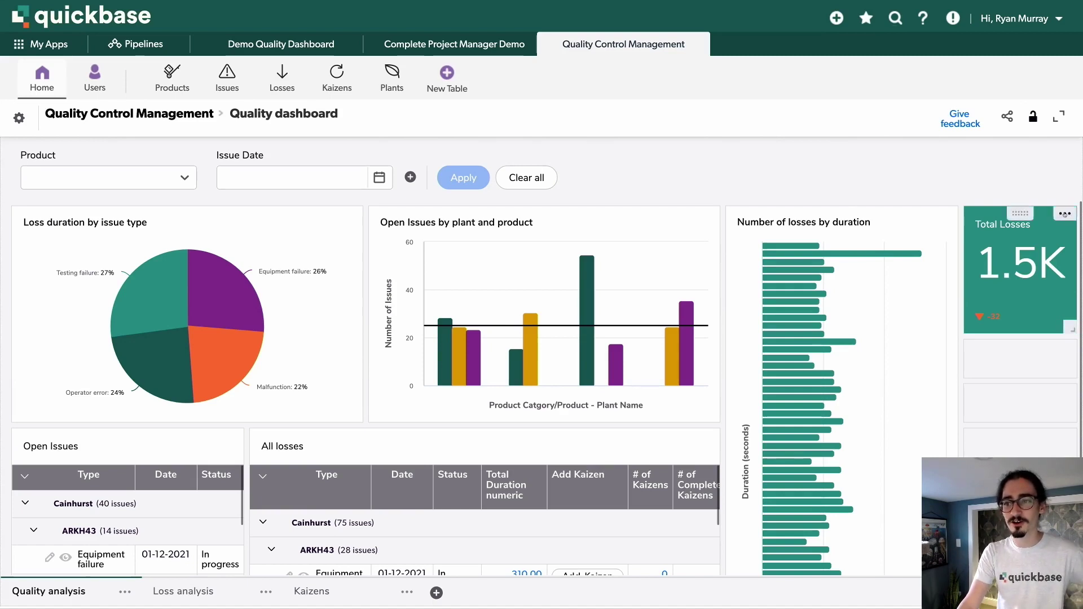
pyautogui.click(1065, 215)
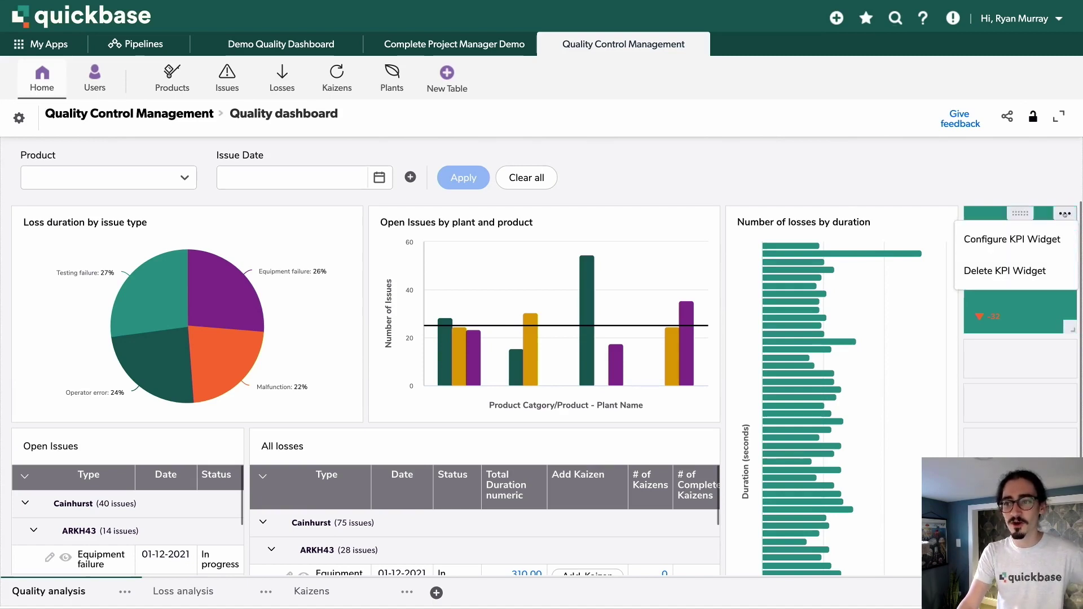
pyautogui.click(1046, 234)
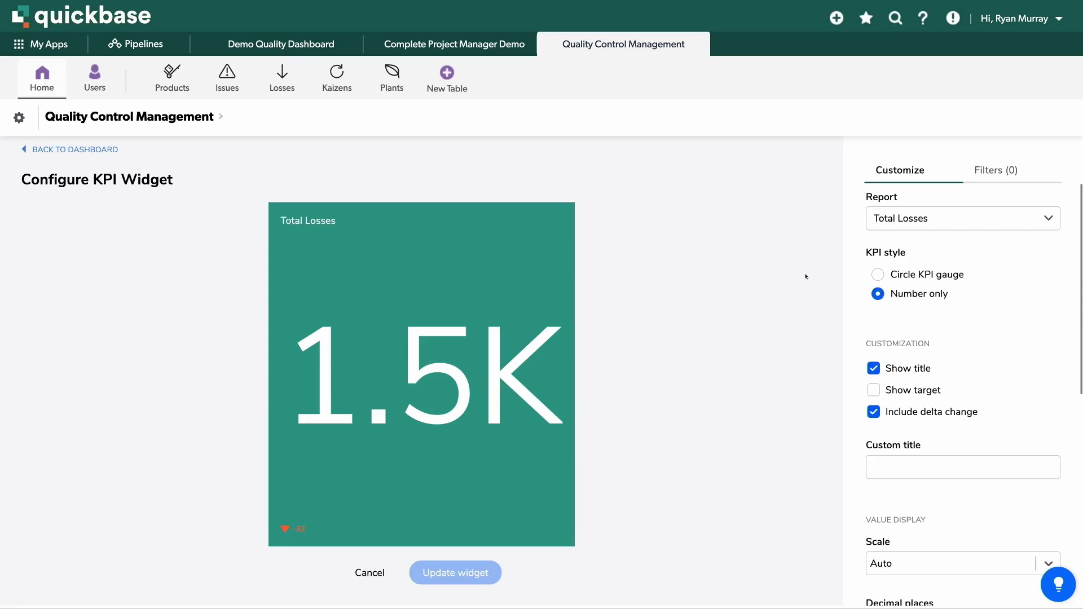
pyautogui.click(878, 278)
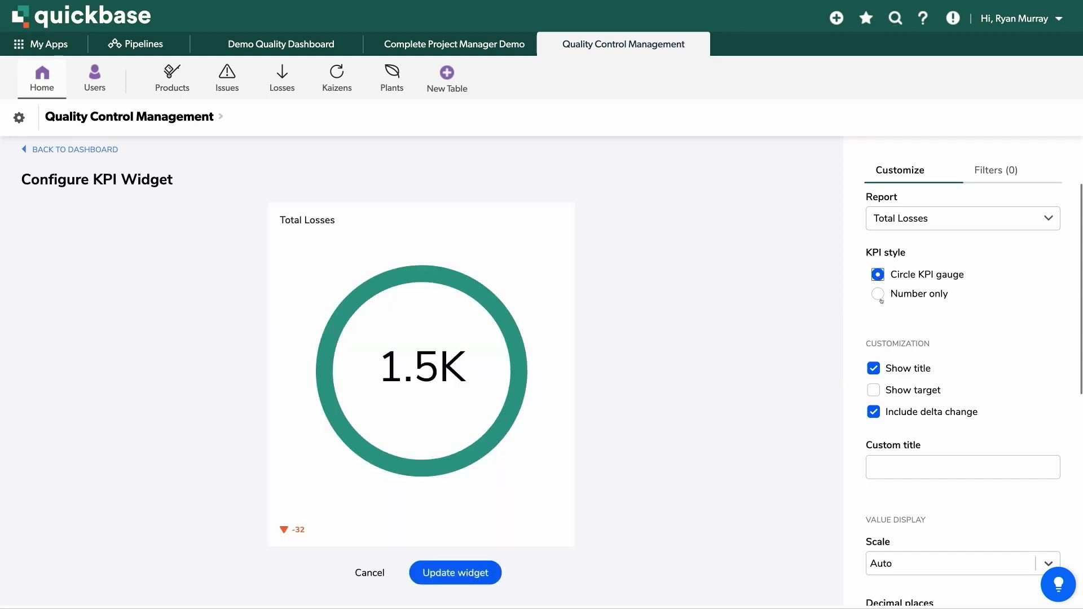
pyautogui.click(881, 298)
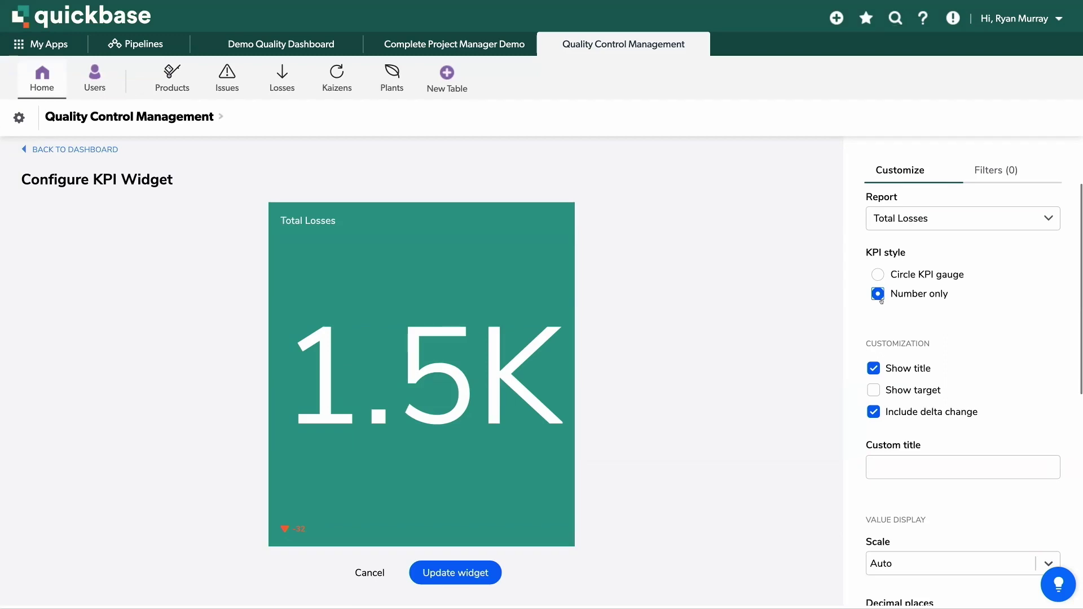
pyautogui.scroll(-3, 876, 326)
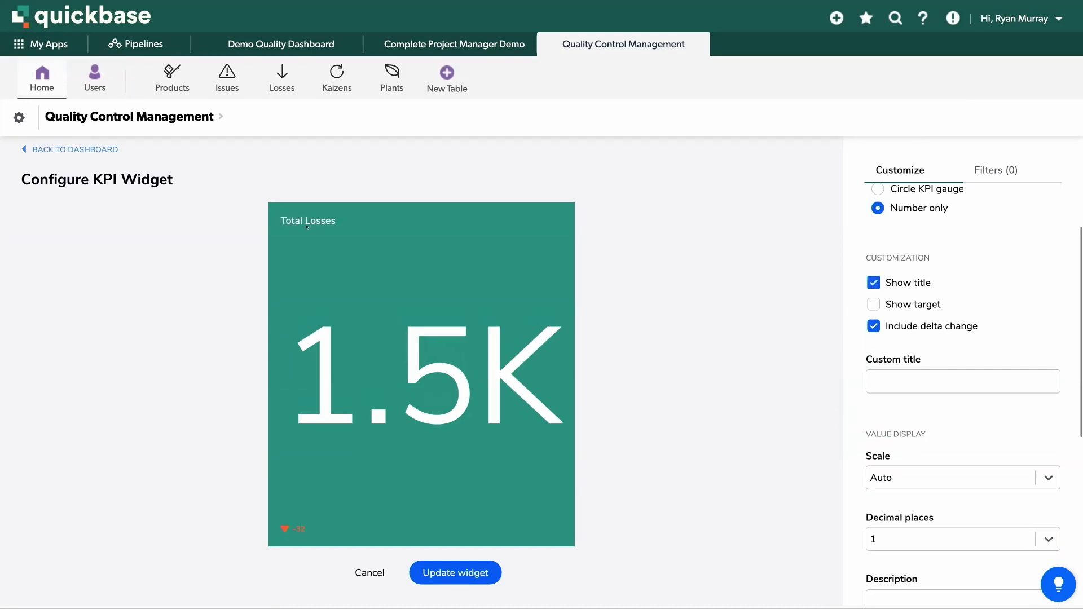
pyautogui.click(874, 304)
pyautogui.click(873, 305)
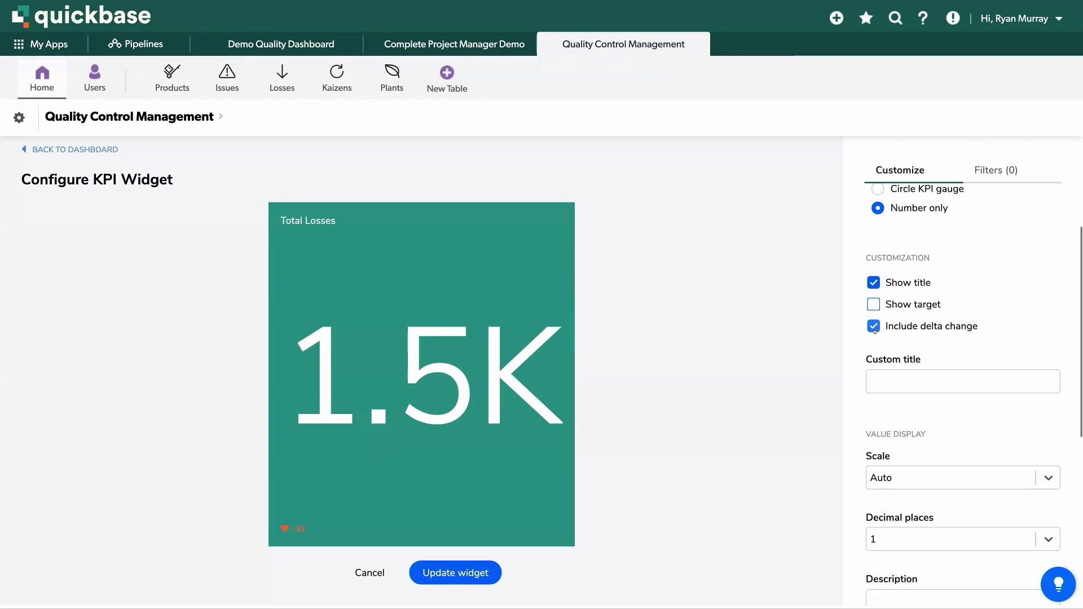
pyautogui.click(874, 327)
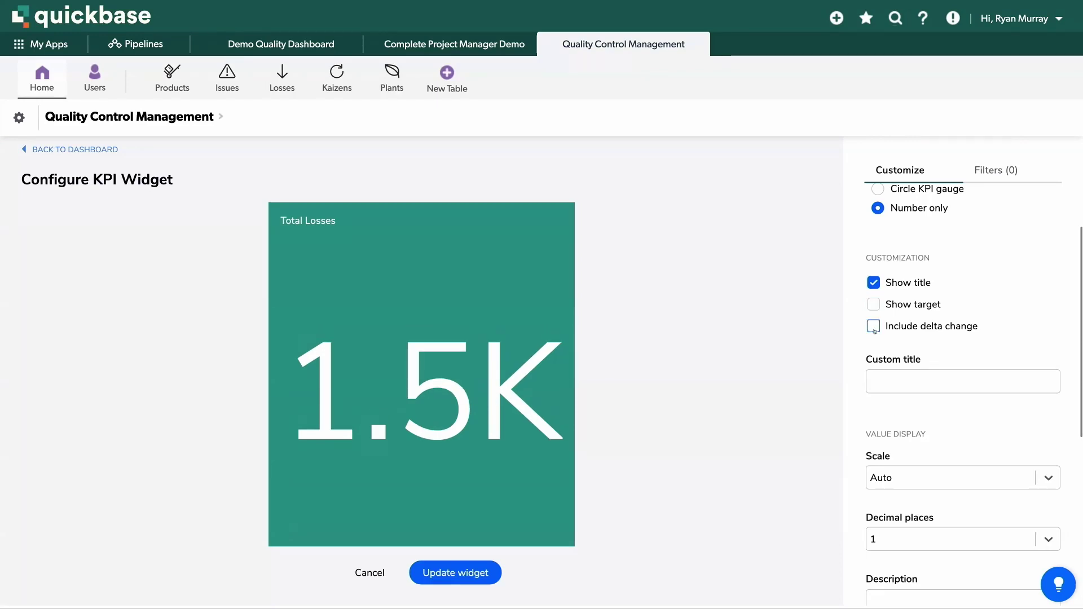
pyautogui.click(874, 327)
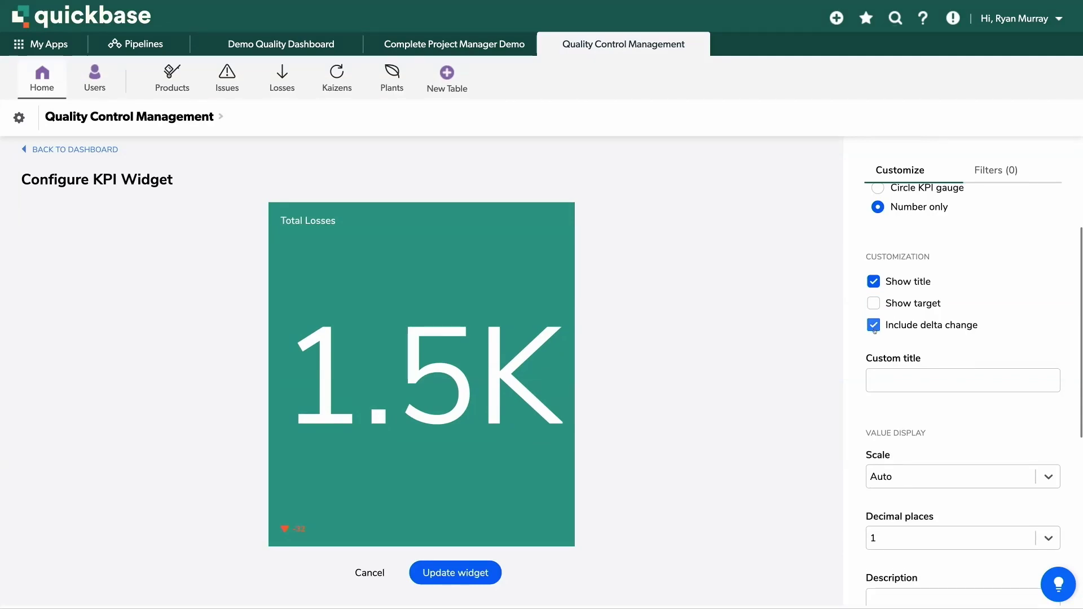
pyautogui.scroll(-1, 877, 350)
pyautogui.click(886, 372)
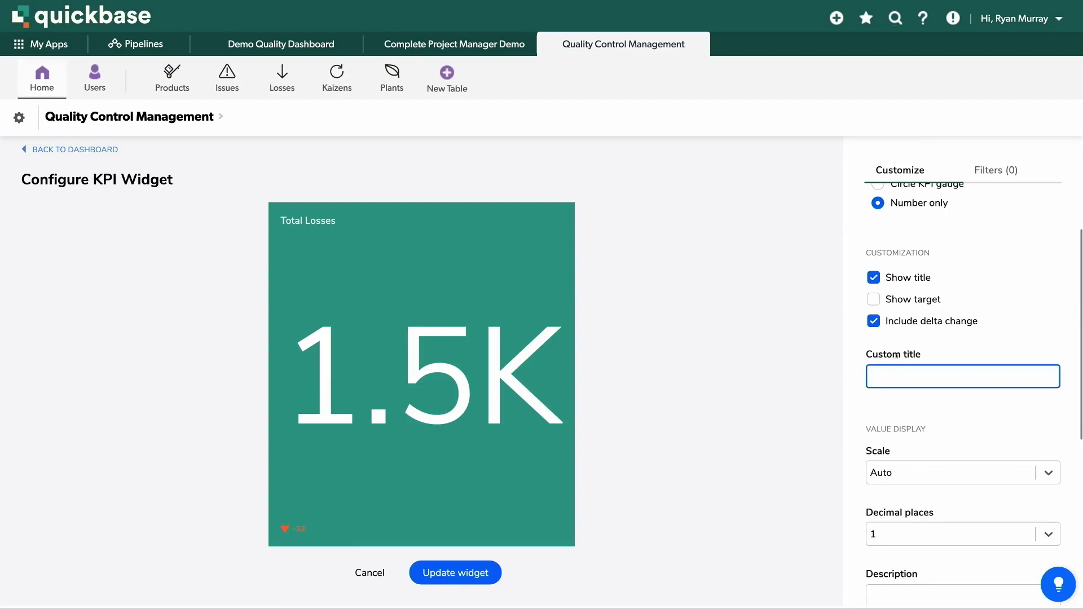
# Step: Title the KPI tile 'Losses', keeping the value scale on Auto after trying Ones
pyautogui.write('Losses')
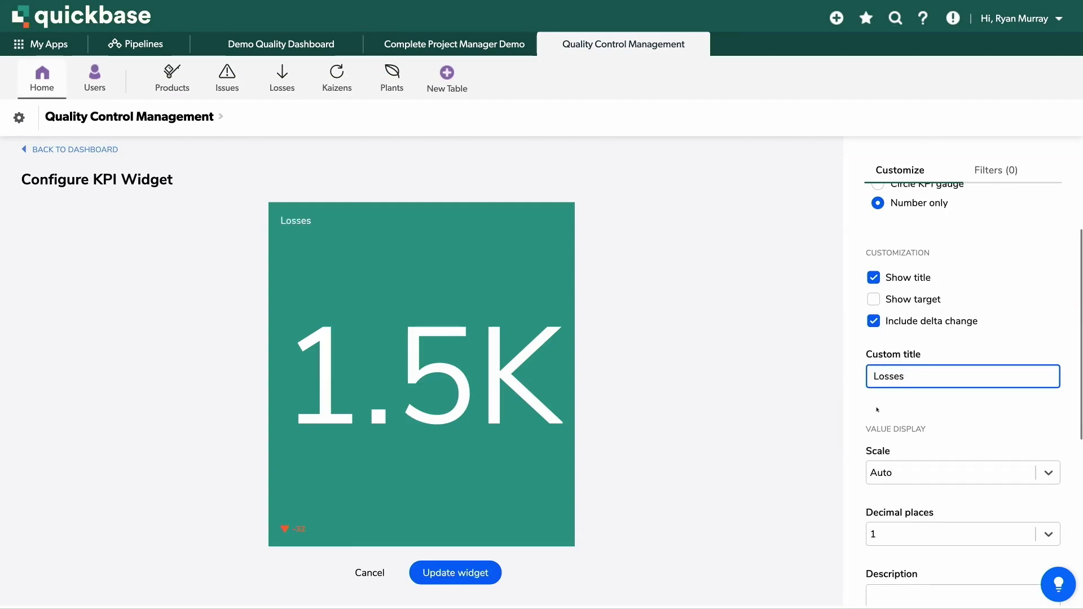
pyautogui.scroll(-3, 874, 422)
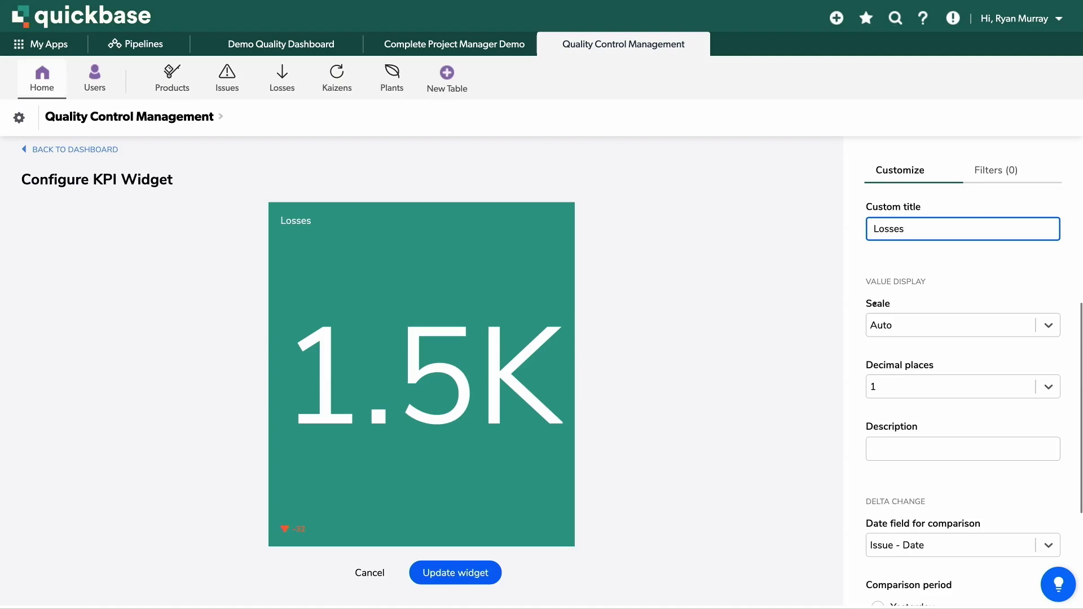
pyautogui.click(915, 329)
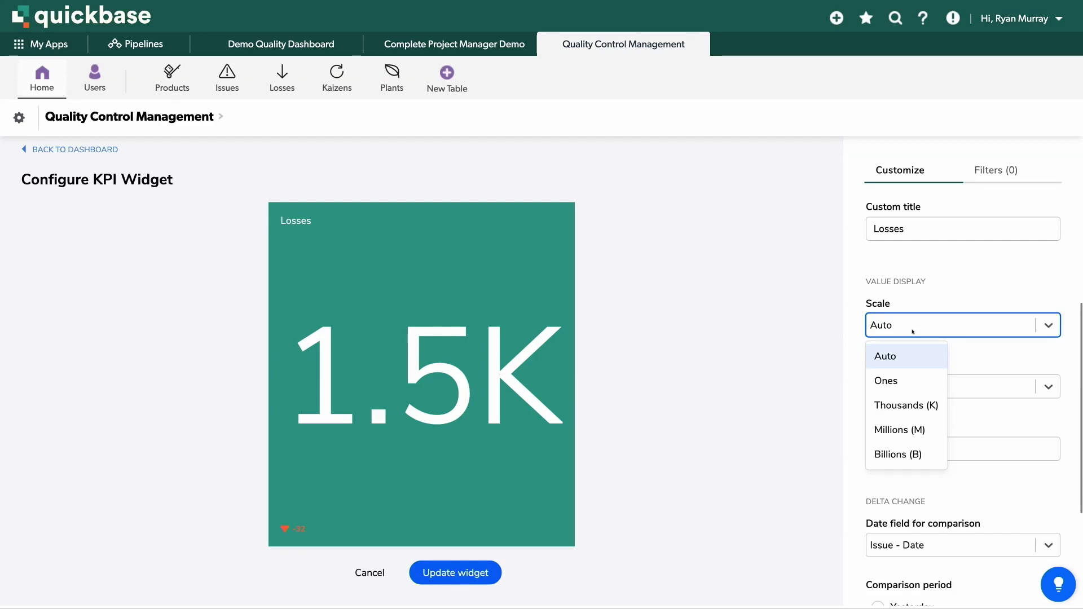
pyautogui.click(894, 384)
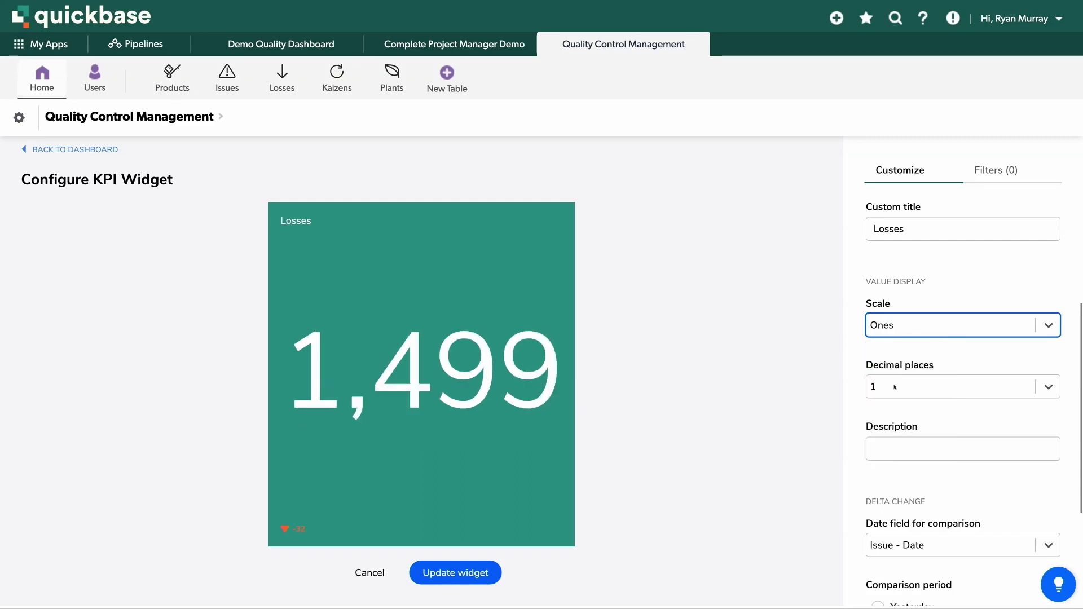
pyautogui.click(919, 337)
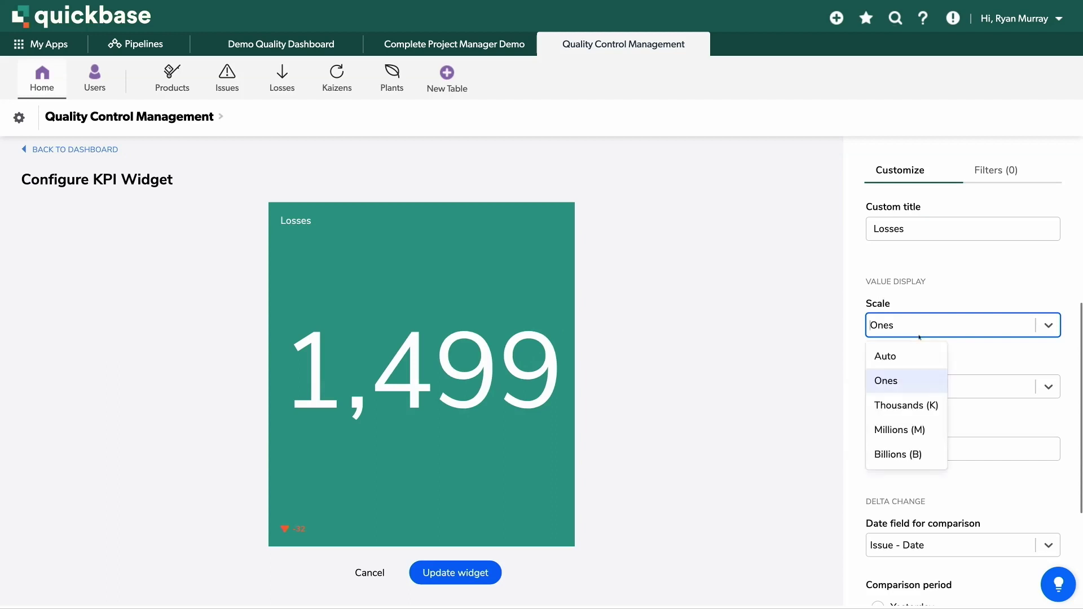
pyautogui.click(884, 360)
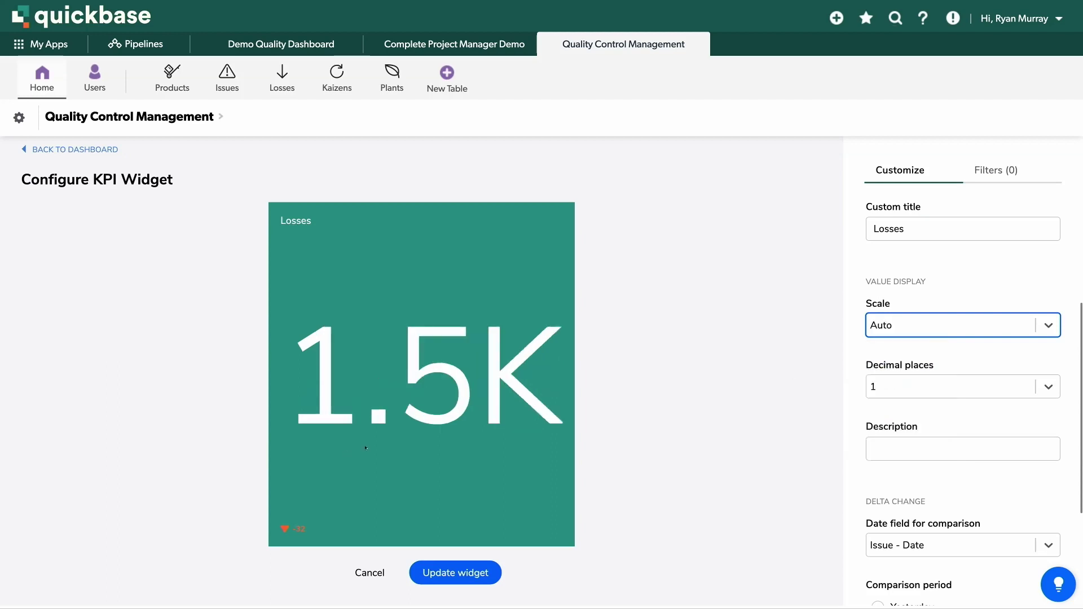
# Step: Keep decimal places at 1 after trying 3, so the value reads 1.5K
pyautogui.click(898, 387)
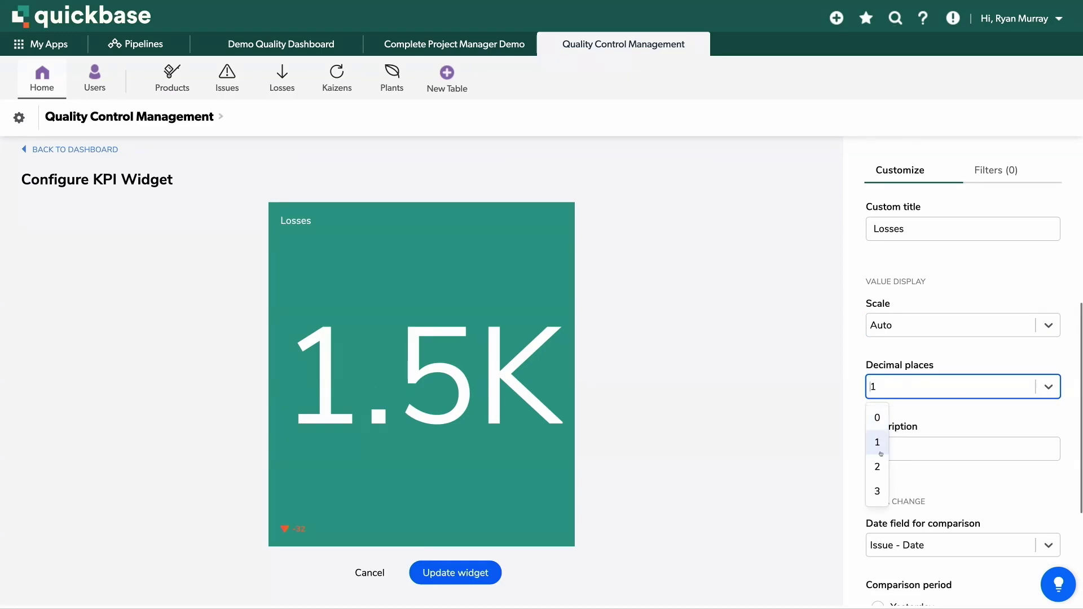
pyautogui.click(878, 490)
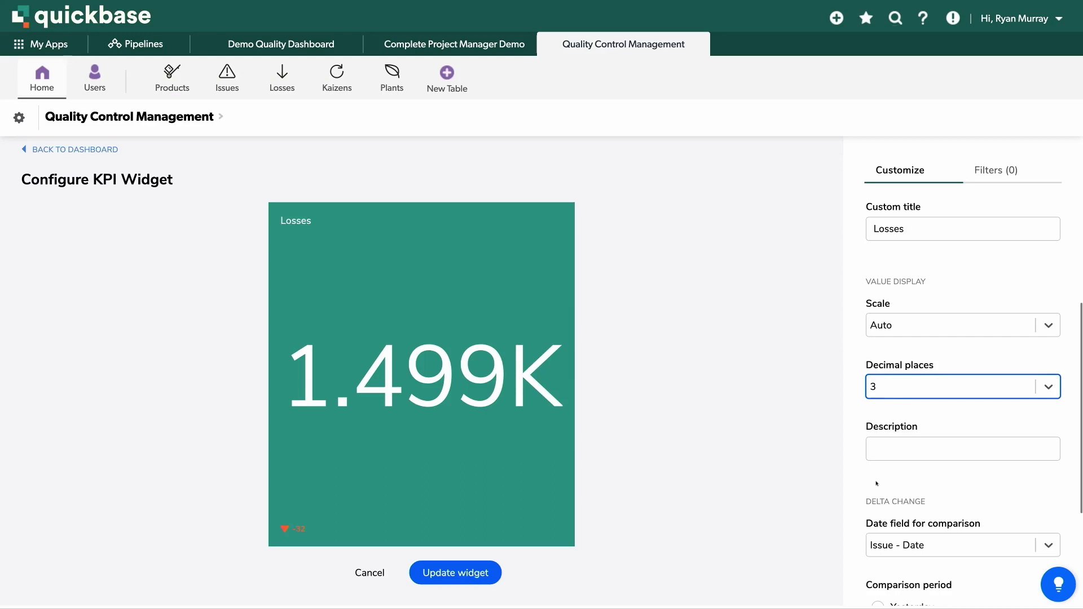
pyautogui.click(888, 397)
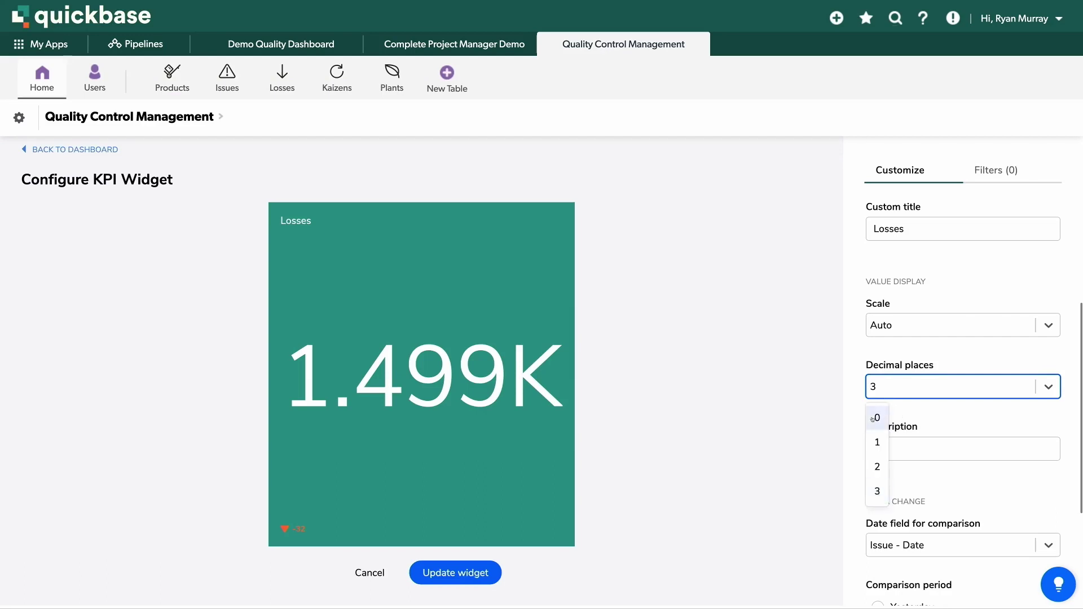
pyautogui.click(876, 439)
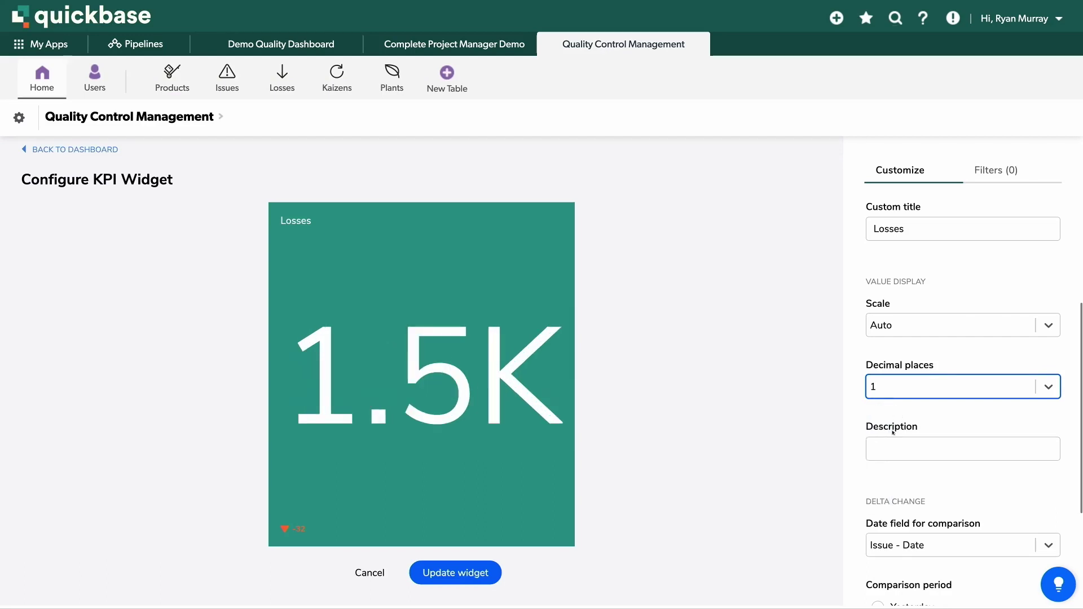
pyautogui.scroll(-1, 893, 432)
pyautogui.click(882, 433)
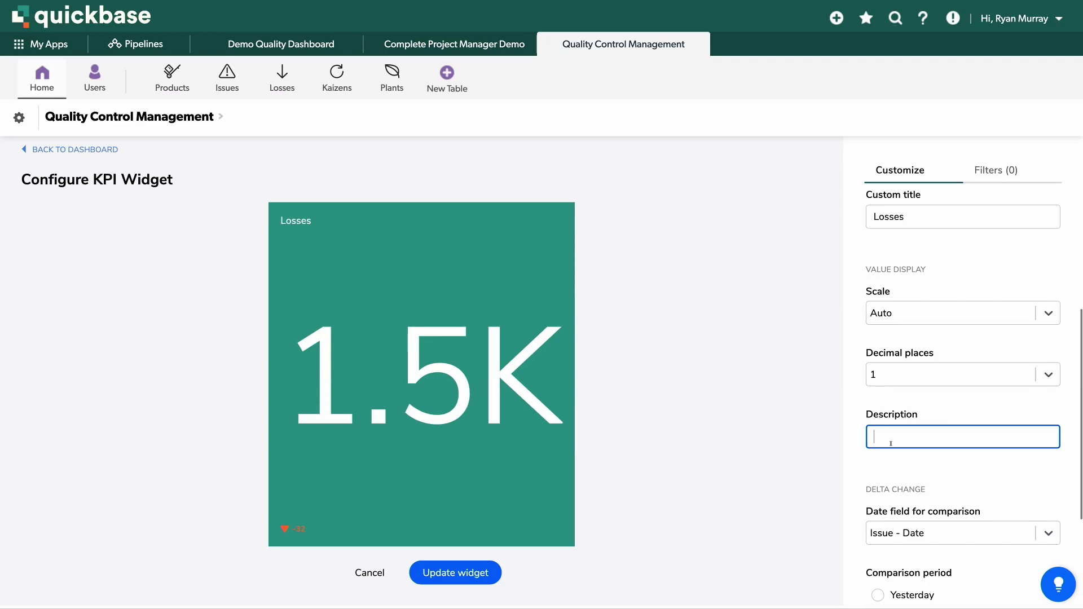
# Step: Enter 'Losses on floor' as the tile's description
pyautogui.write('Losses on ')
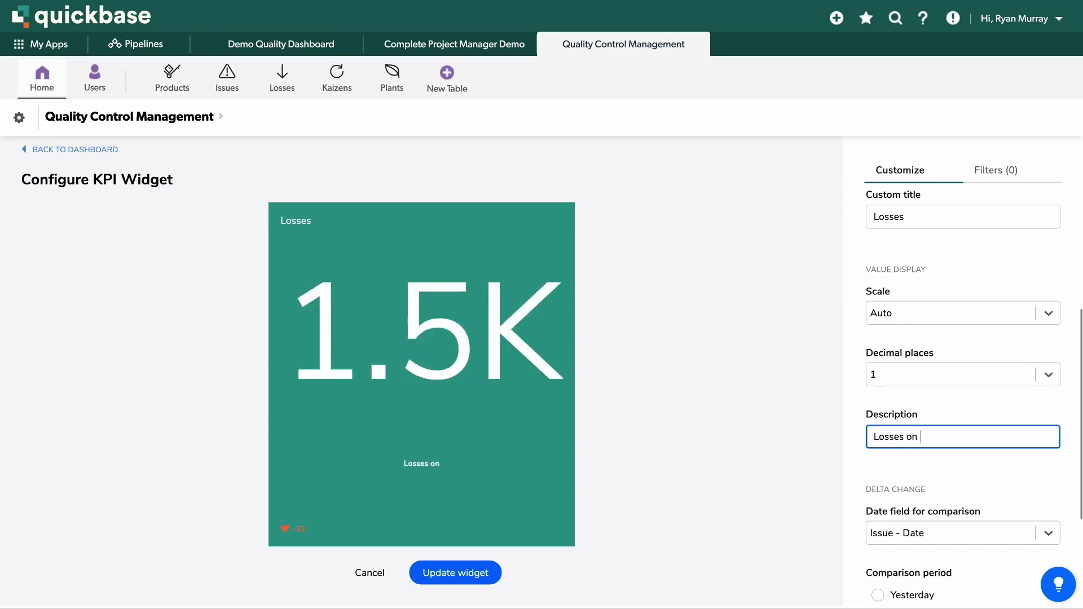
pyautogui.write('floor')
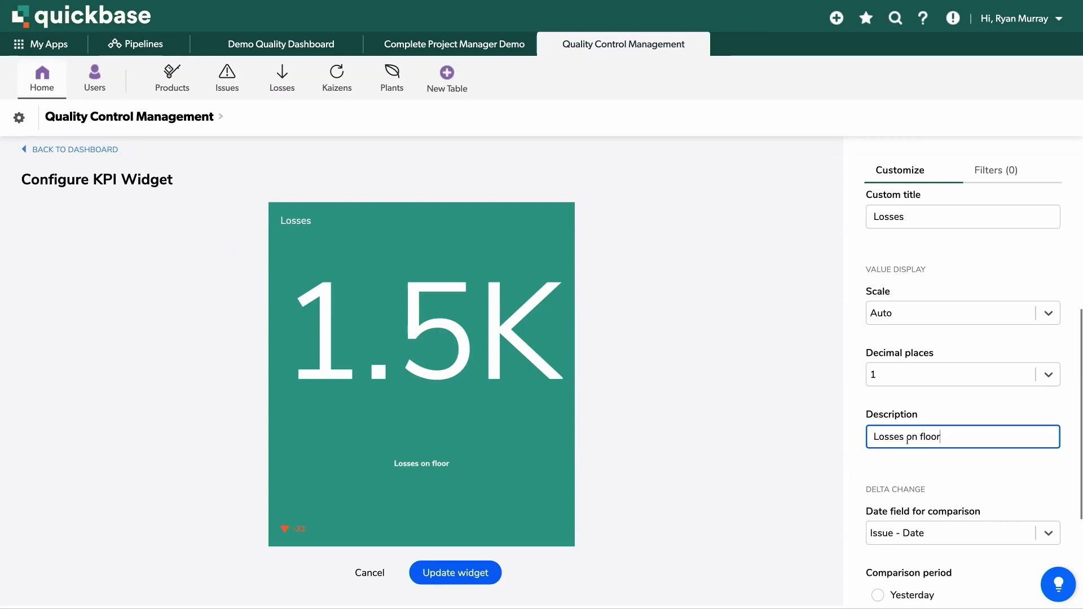
pyautogui.scroll(5, 907, 440)
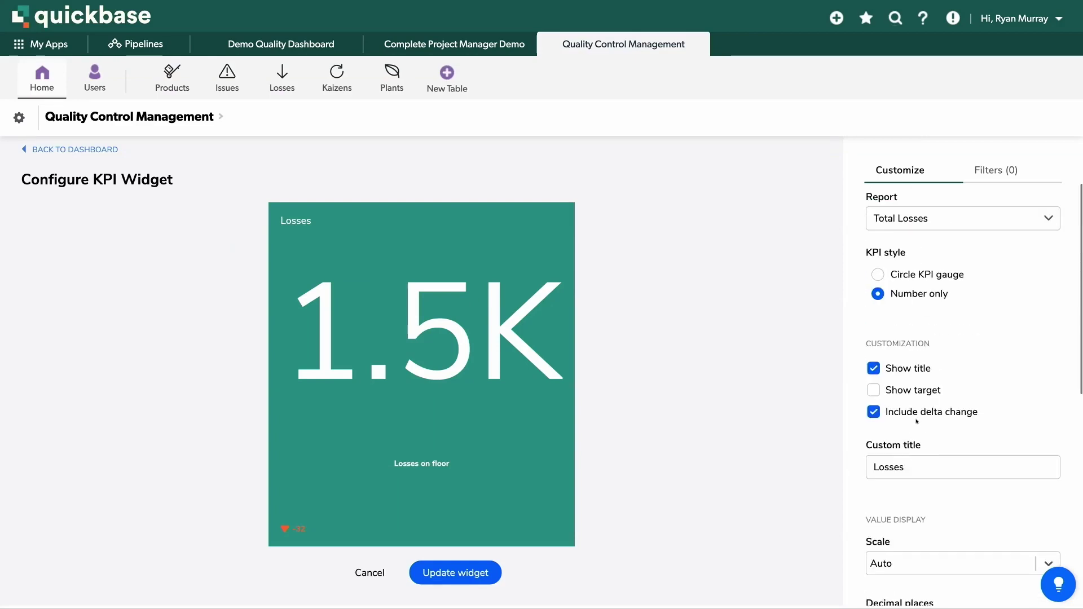
# Step: Compare the Losses delta on Issue - Date over Last quarter and save the widget
pyautogui.scroll(-6, 914, 412)
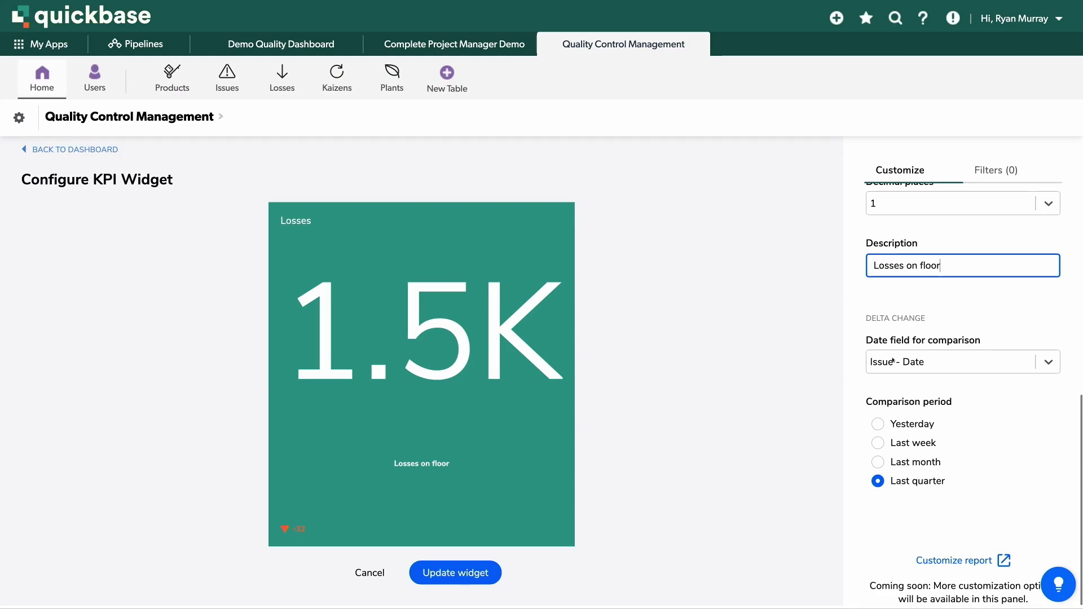
pyautogui.click(893, 361)
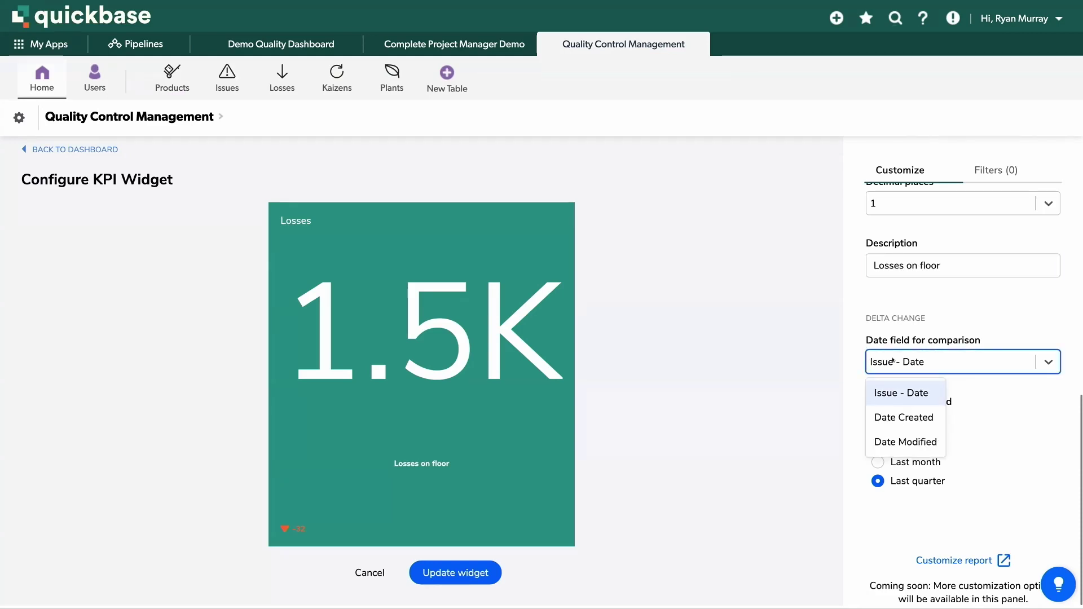
pyautogui.click(897, 393)
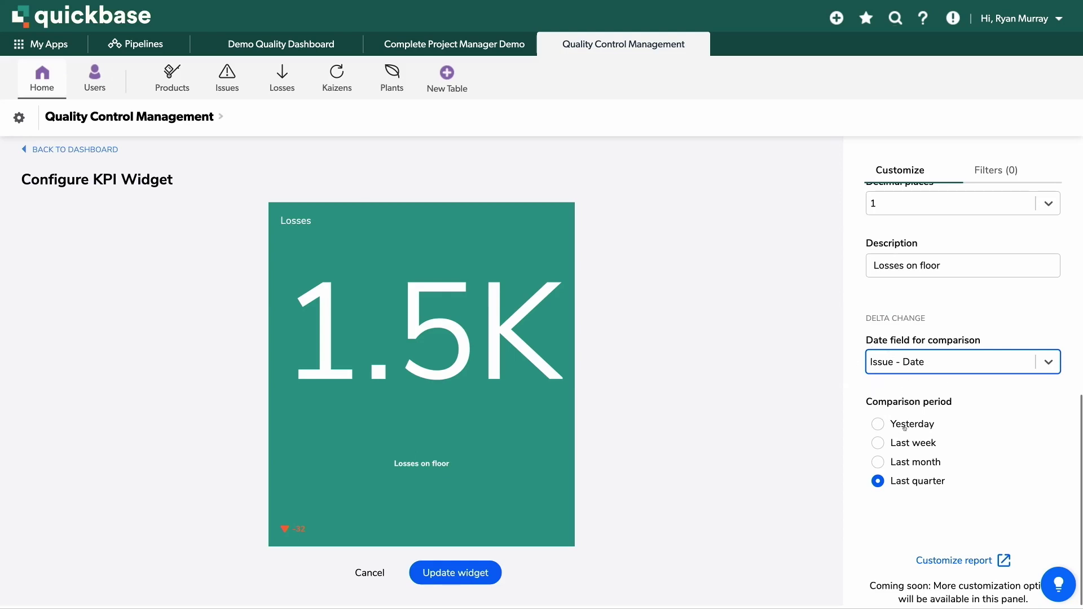
pyautogui.moveTo(891, 425)
pyautogui.mouseDown()
pyautogui.moveTo(936, 425)
pyautogui.moveTo(894, 425)
pyautogui.mouseUp()
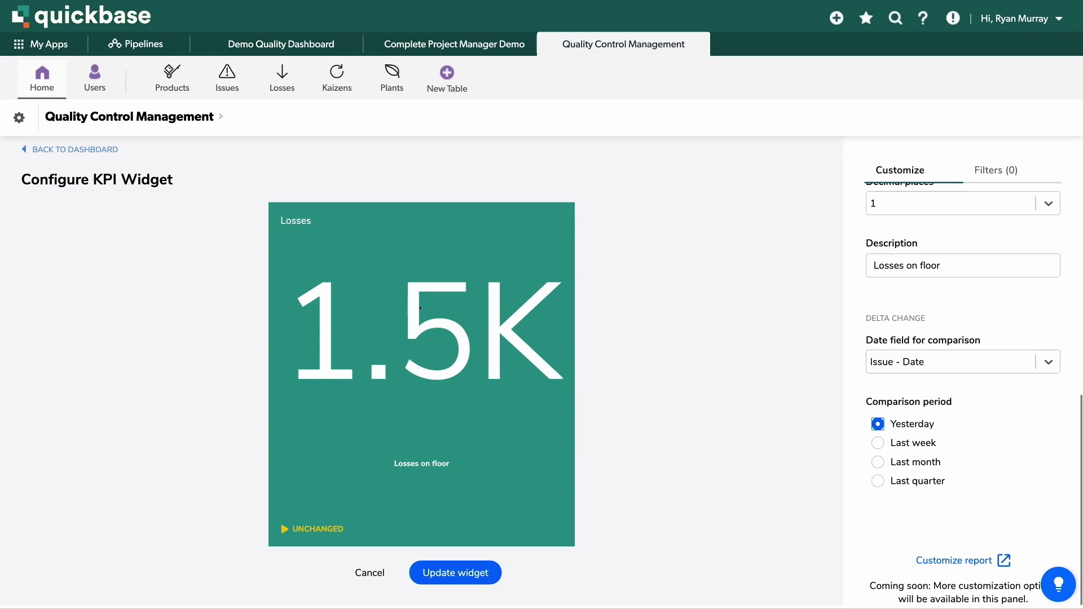
pyautogui.click(881, 443)
pyautogui.click(878, 463)
pyautogui.click(879, 481)
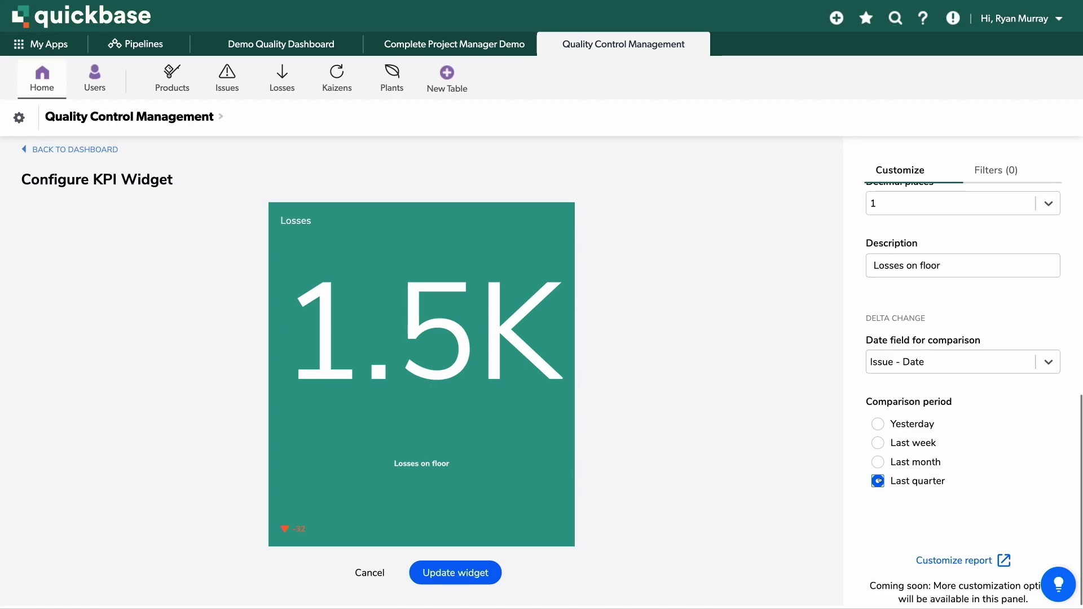
pyautogui.click(458, 573)
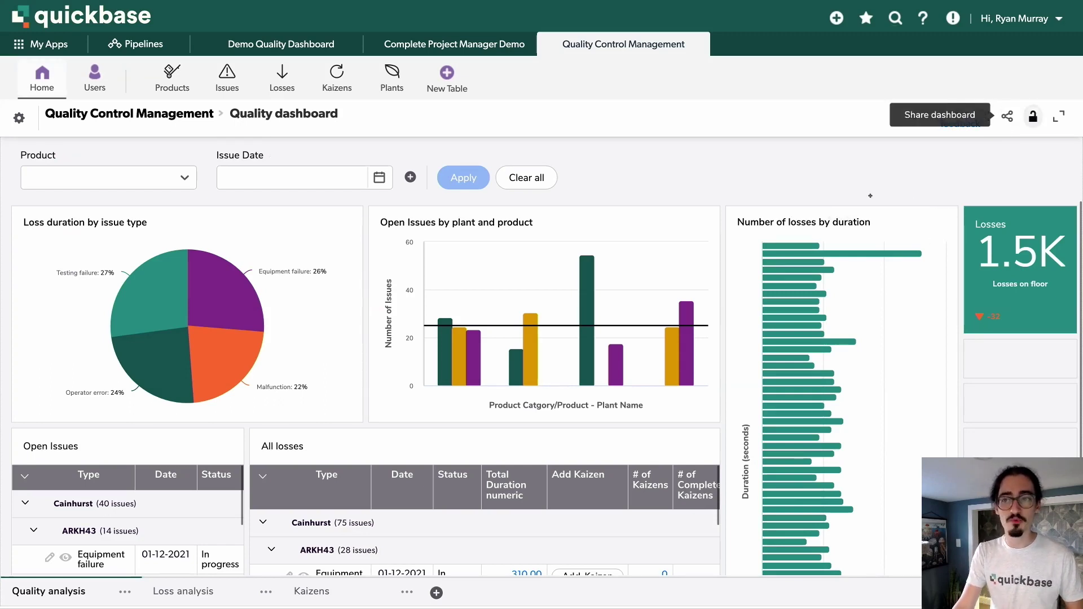
# Step: Add a report-based KPI widget using the Kaizens report 'Number of Kaizens Created'
pyautogui.click(1020, 359)
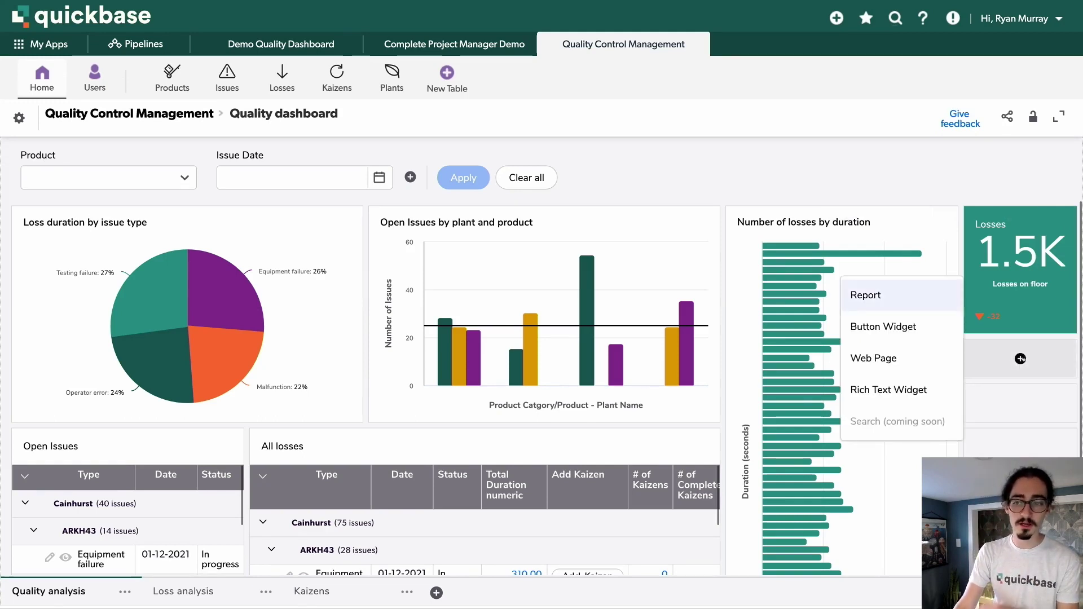
pyautogui.click(909, 303)
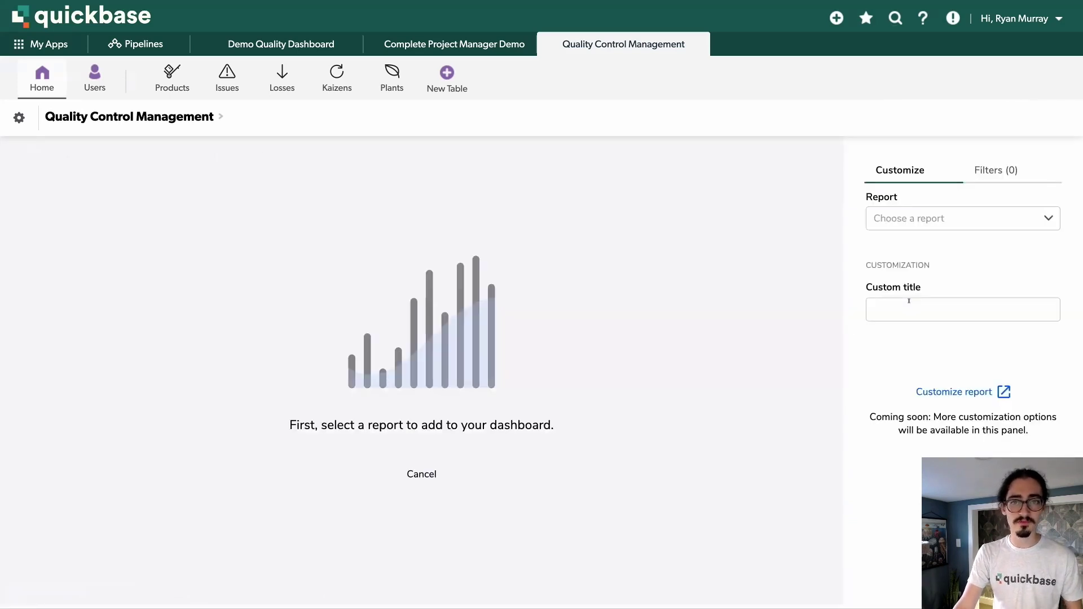
pyautogui.click(906, 225)
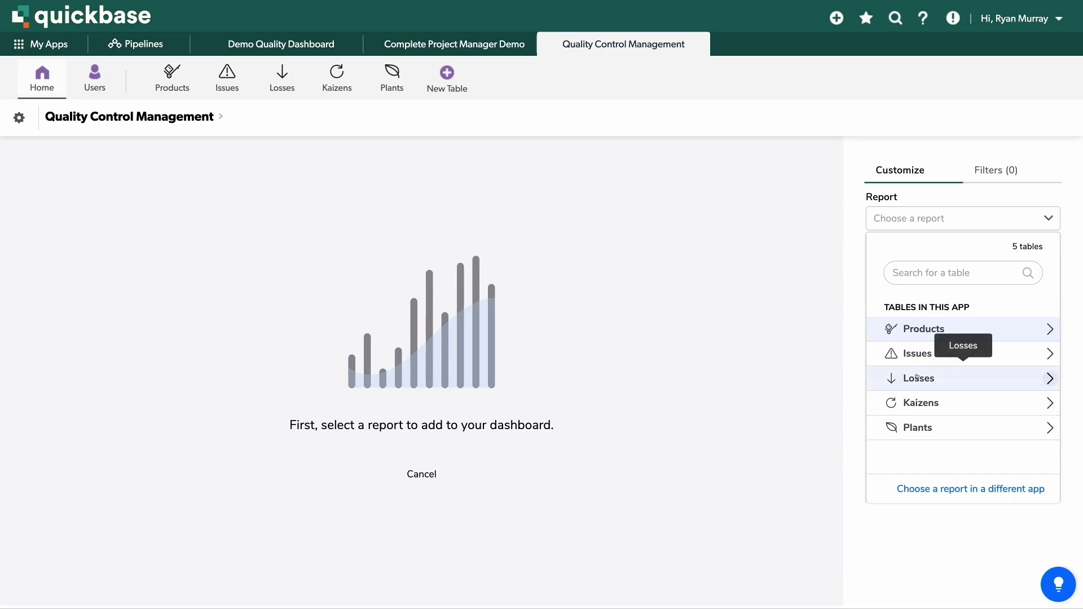
pyautogui.click(916, 401)
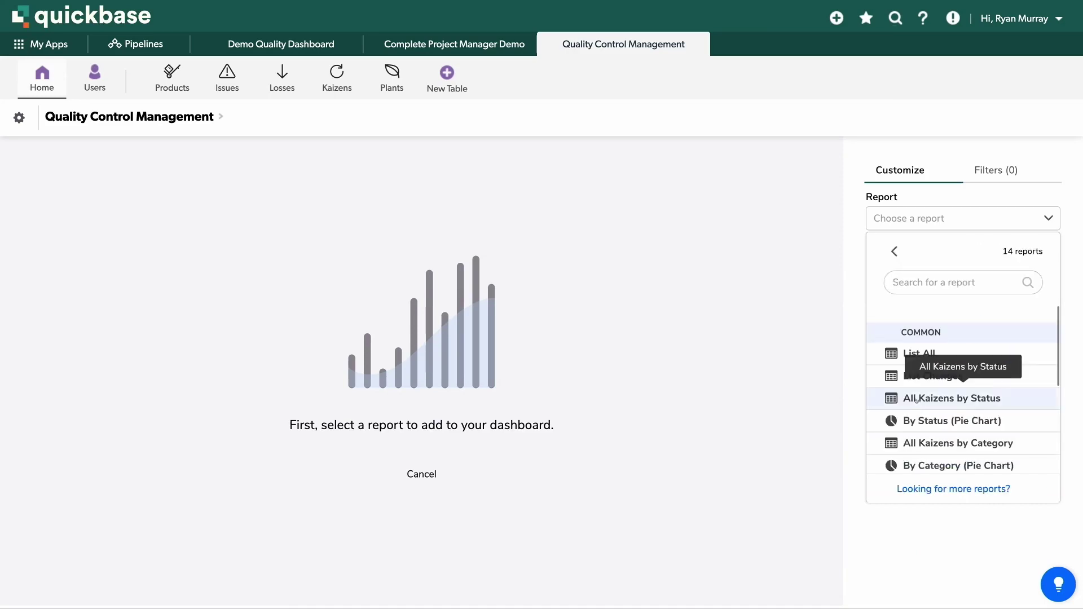
pyautogui.scroll(-3, 918, 398)
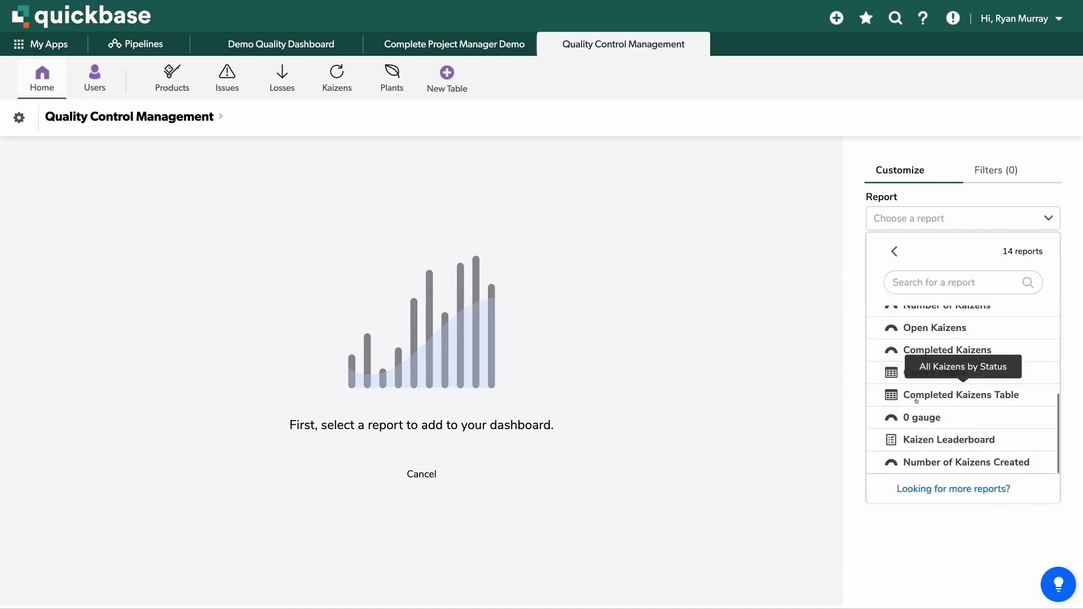
pyautogui.click(925, 463)
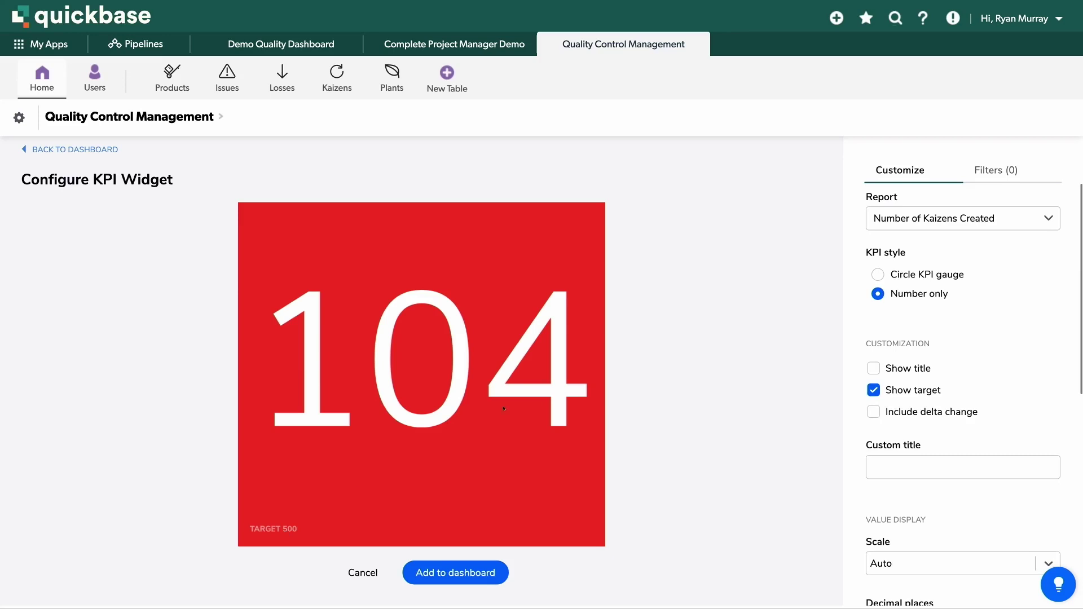
# Step: Display the Kaizens KPI as a circle gauge with the title 'Kaizens Created' shown
pyautogui.click(879, 276)
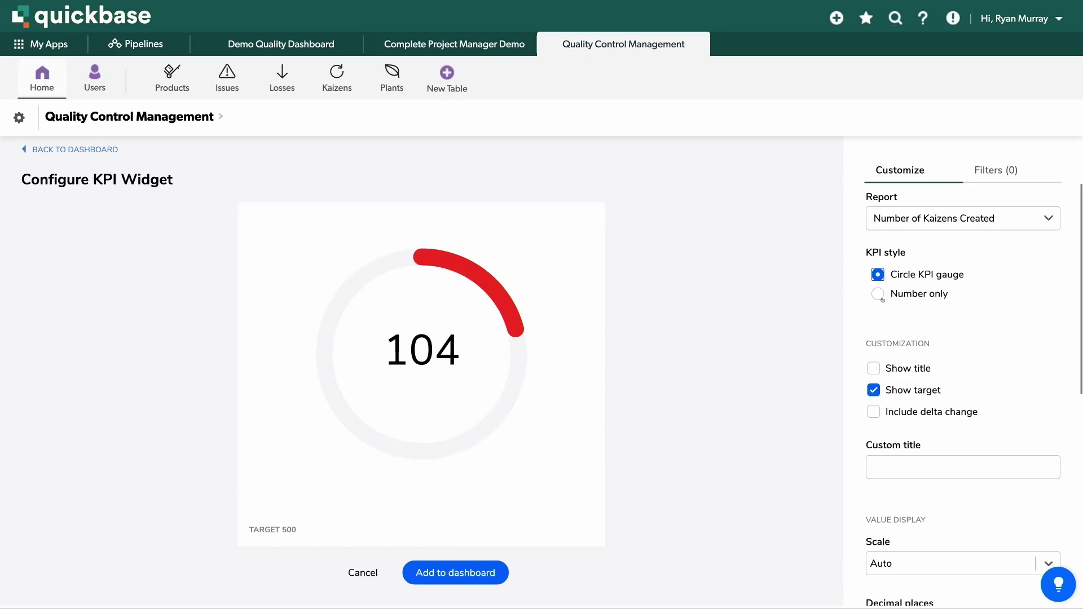
pyautogui.scroll(-1, 874, 347)
pyautogui.click(873, 356)
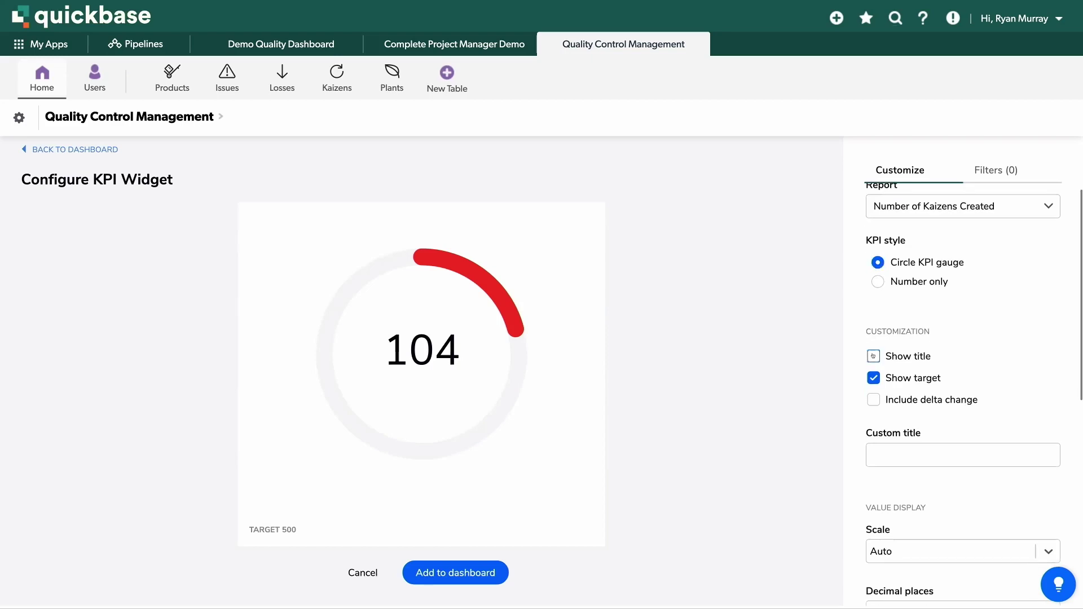
pyautogui.click(882, 456)
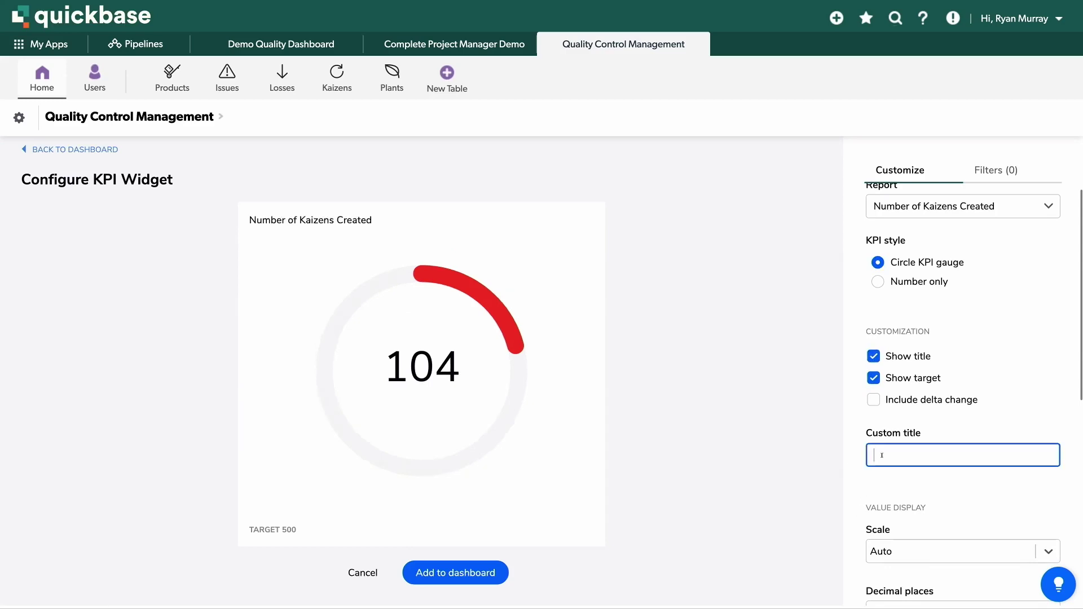
pyautogui.write('Kaizens ')
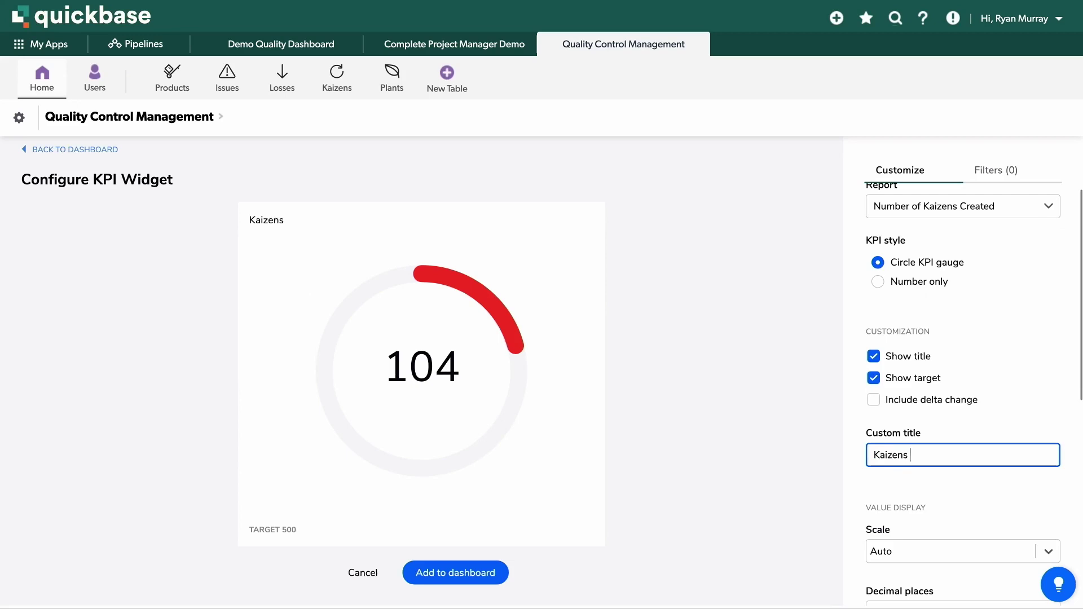
pyautogui.write('Created')
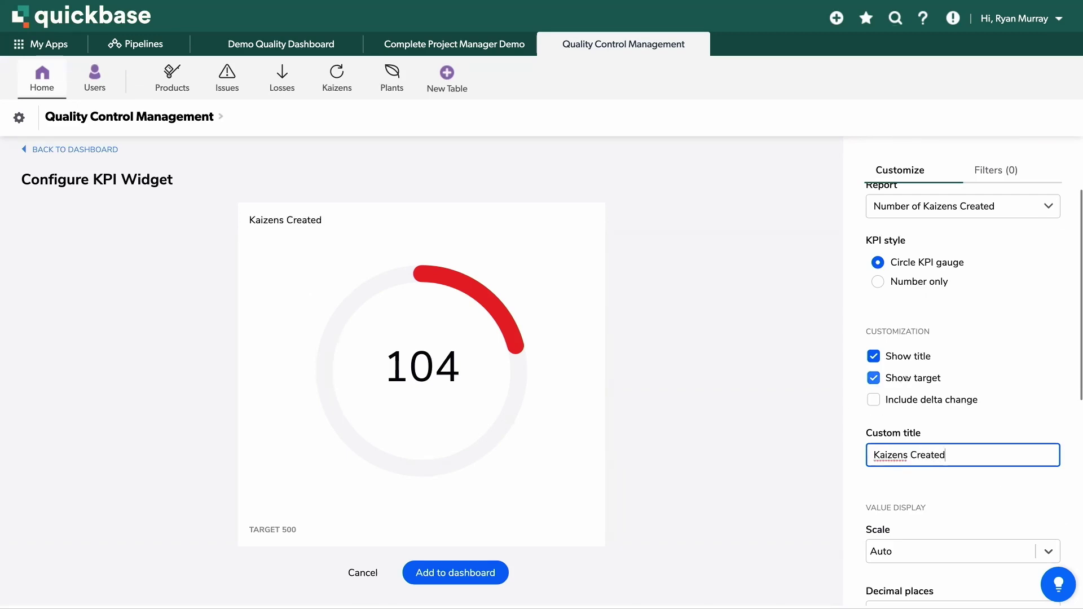
# Step: Include the delta change on the gauge, which shows Unchanged beneath 104
pyautogui.scroll(-1, 906, 379)
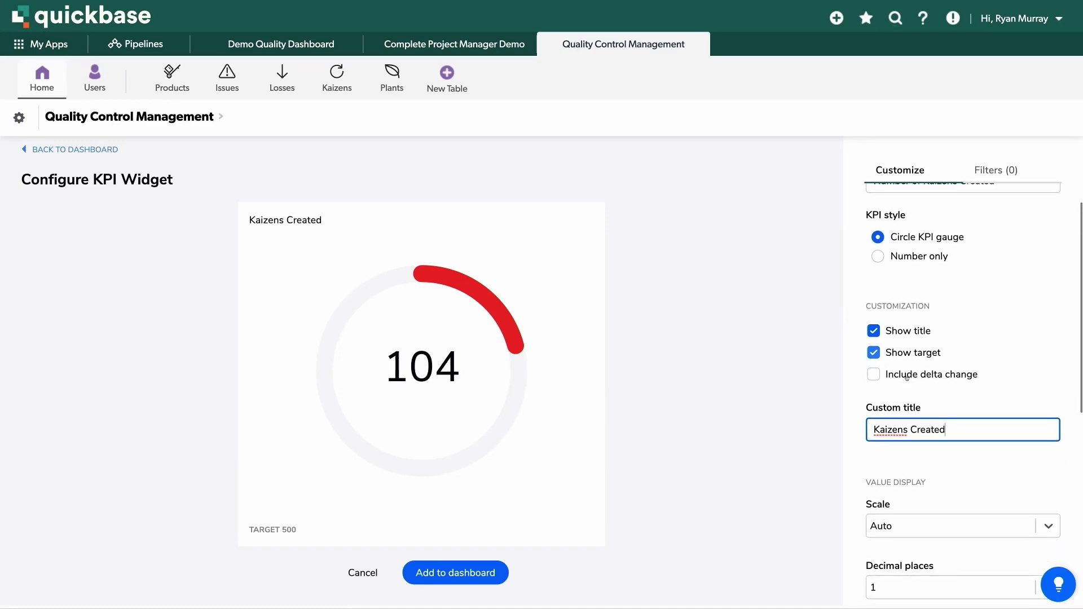
pyautogui.click(904, 376)
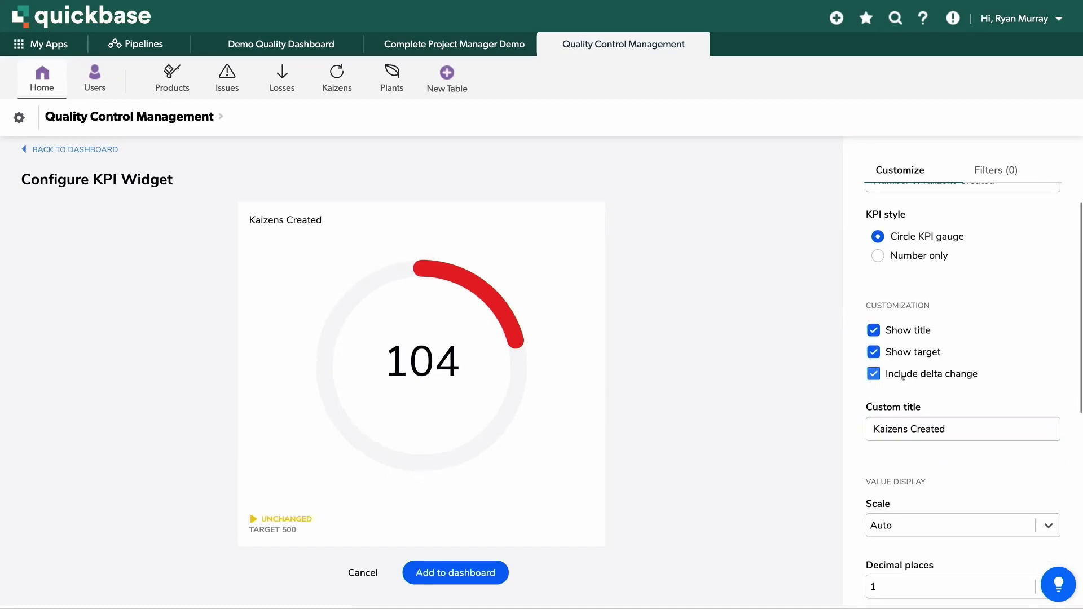
pyautogui.scroll(1, 904, 376)
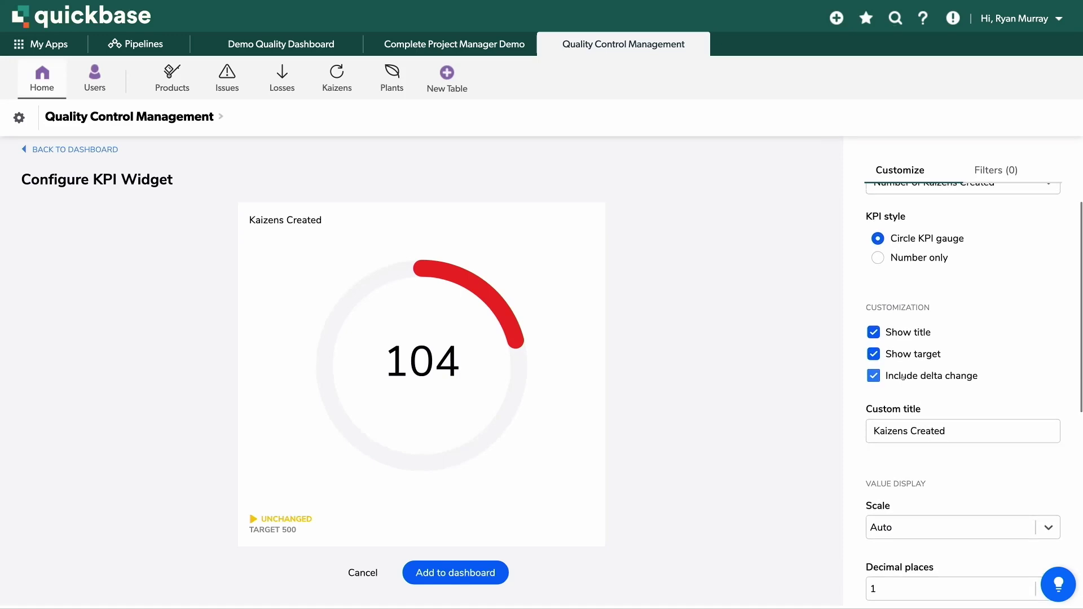
pyautogui.scroll(1, 903, 377)
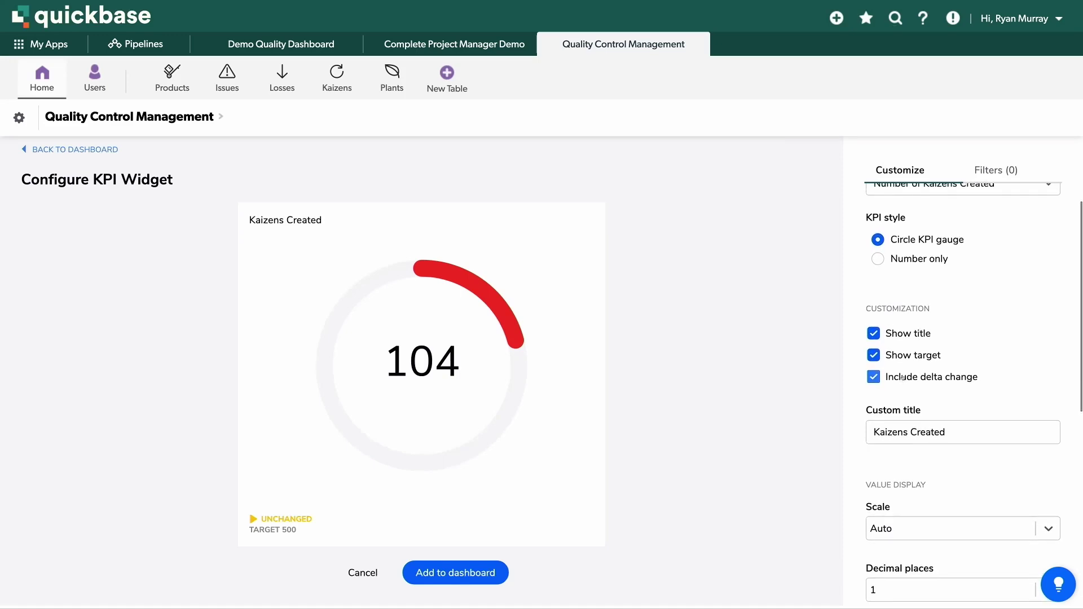
pyautogui.scroll(-1, 904, 377)
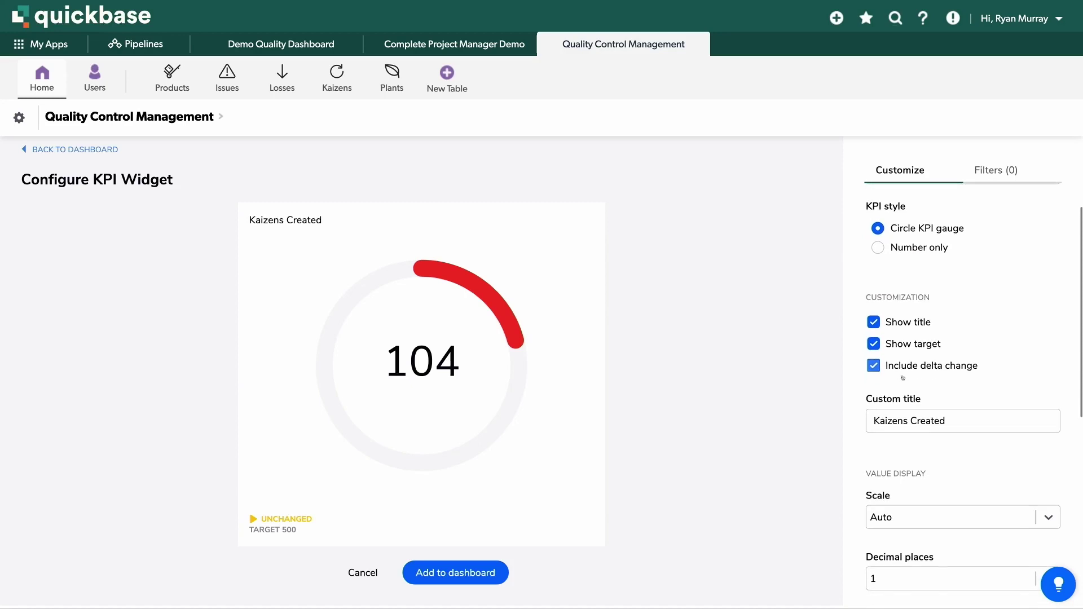
pyautogui.scroll(-2, 904, 377)
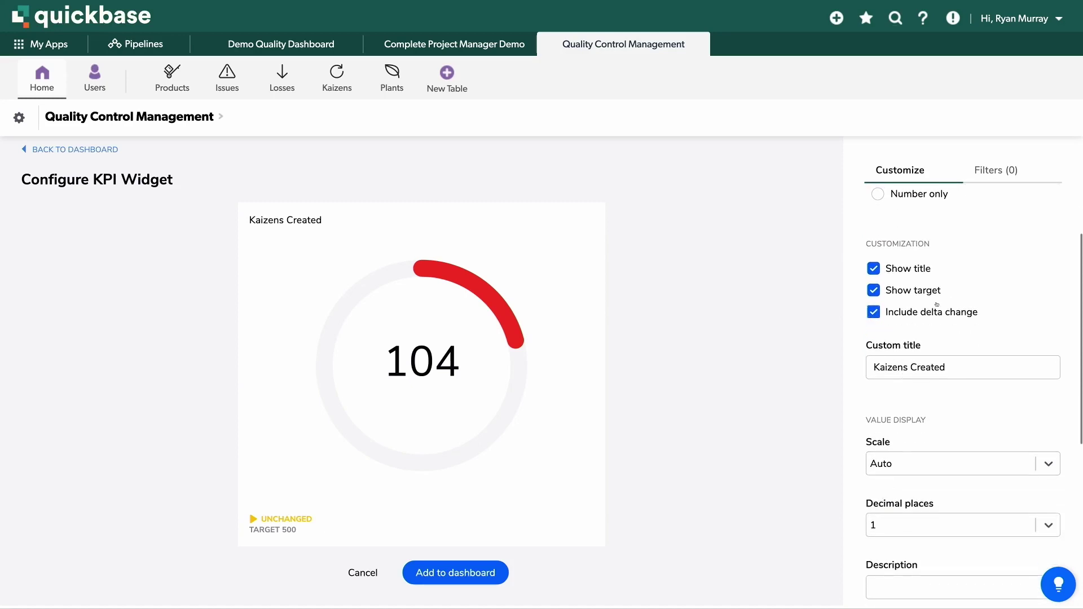
# Step: Compare the delta against last week by Date Created (+22), then add the gauge to the dashboard
pyautogui.scroll(-6, 917, 317)
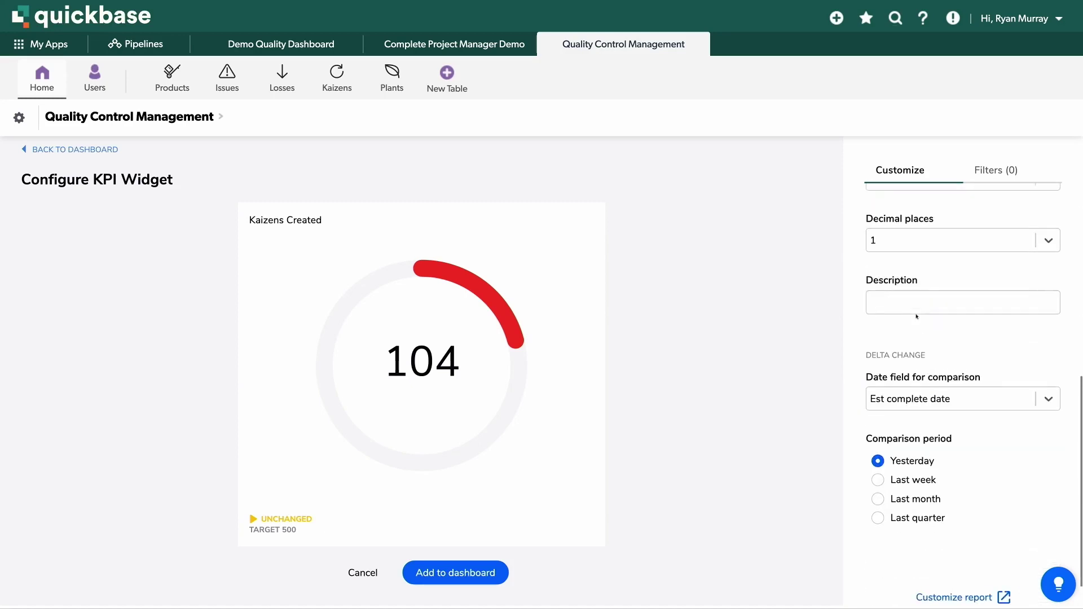
pyautogui.click(879, 476)
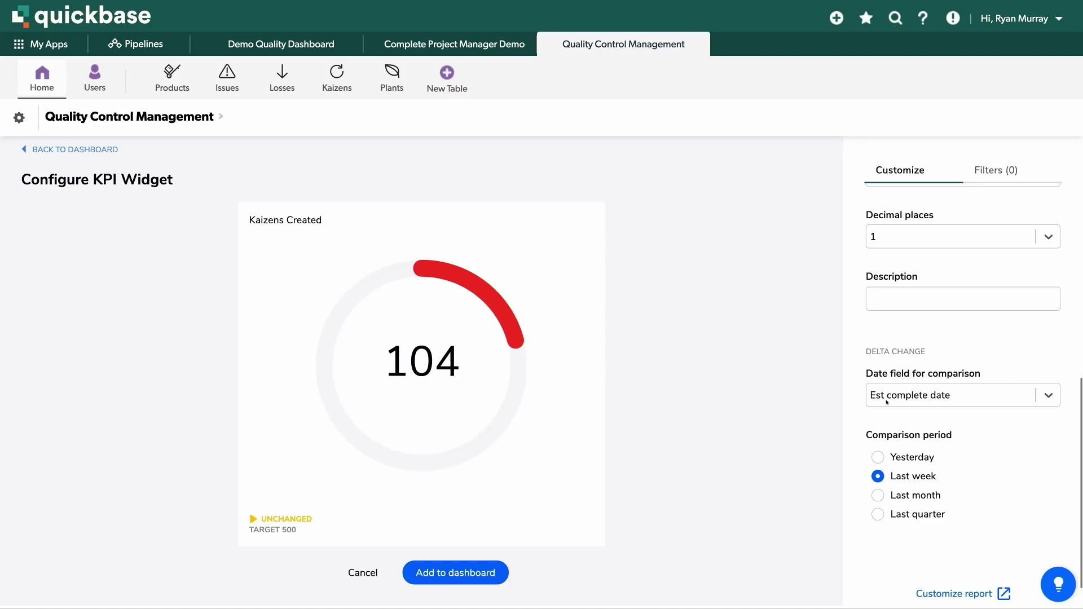
pyautogui.click(887, 402)
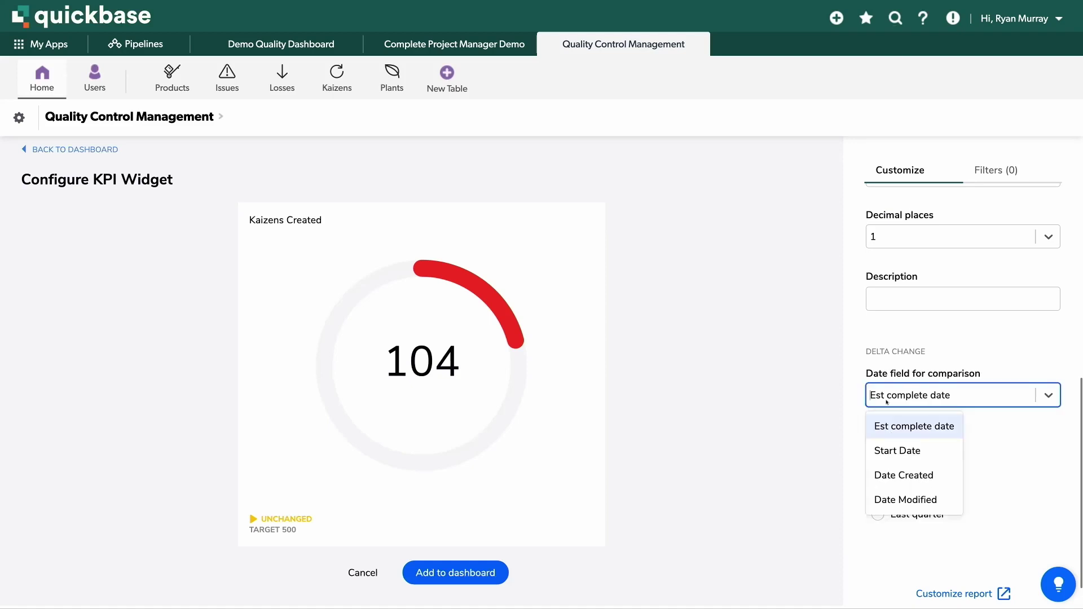
pyautogui.click(891, 482)
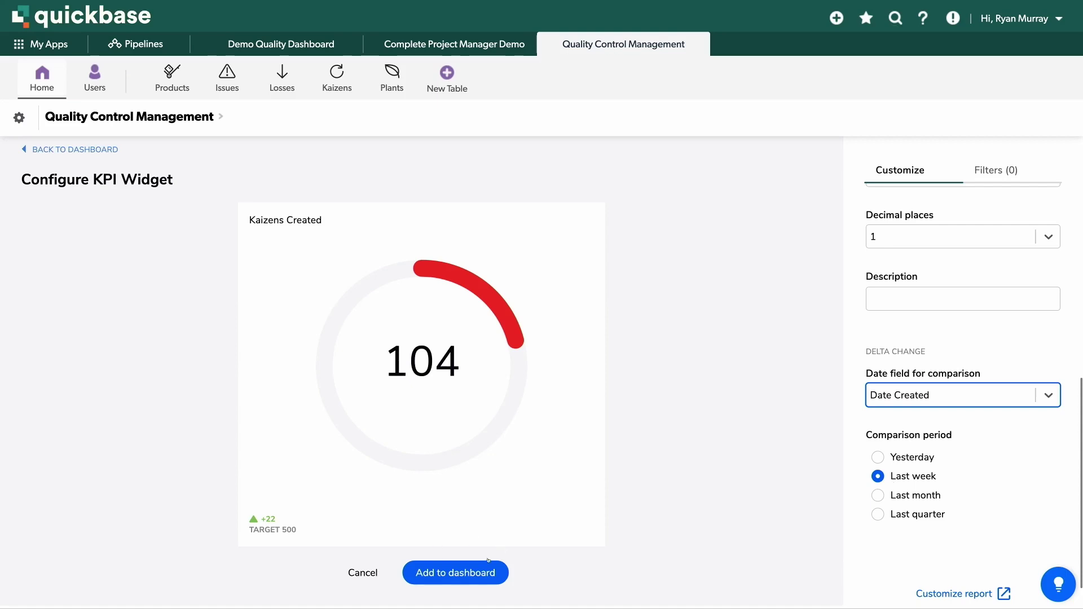
pyautogui.click(455, 573)
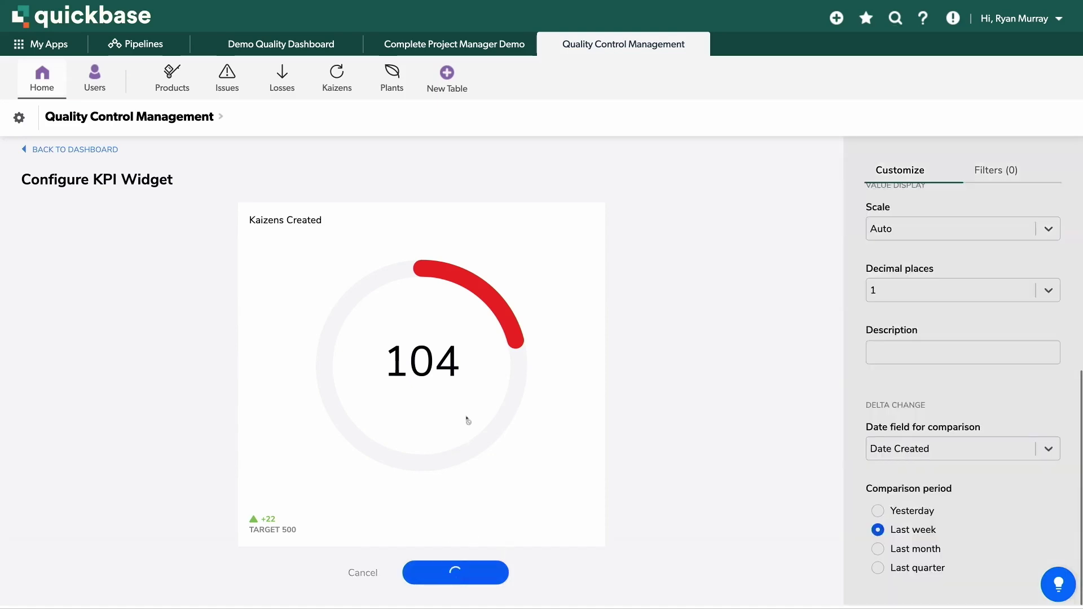